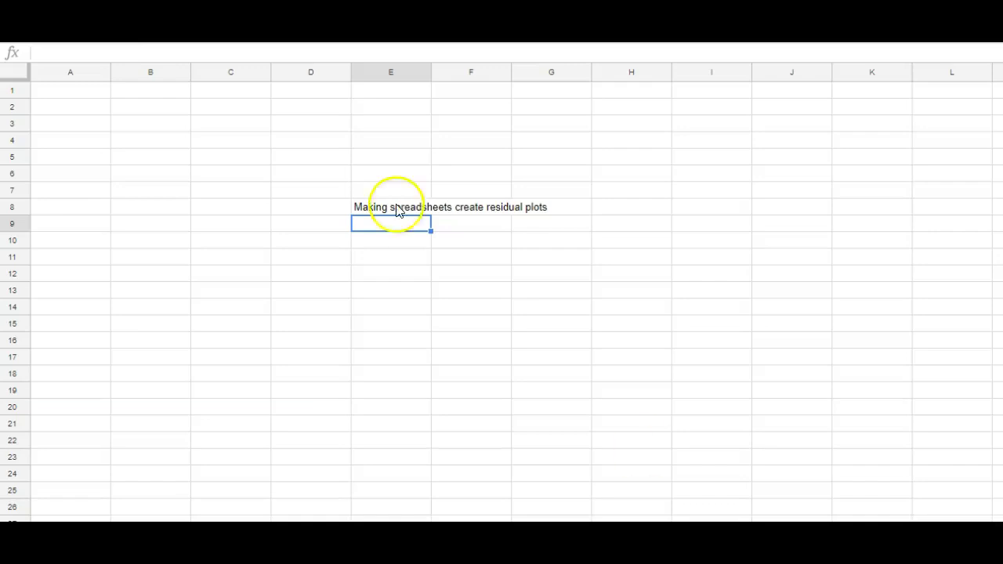
- Delete the title text in E8 so the grid is empty, then select A1
left_click(376, 212)
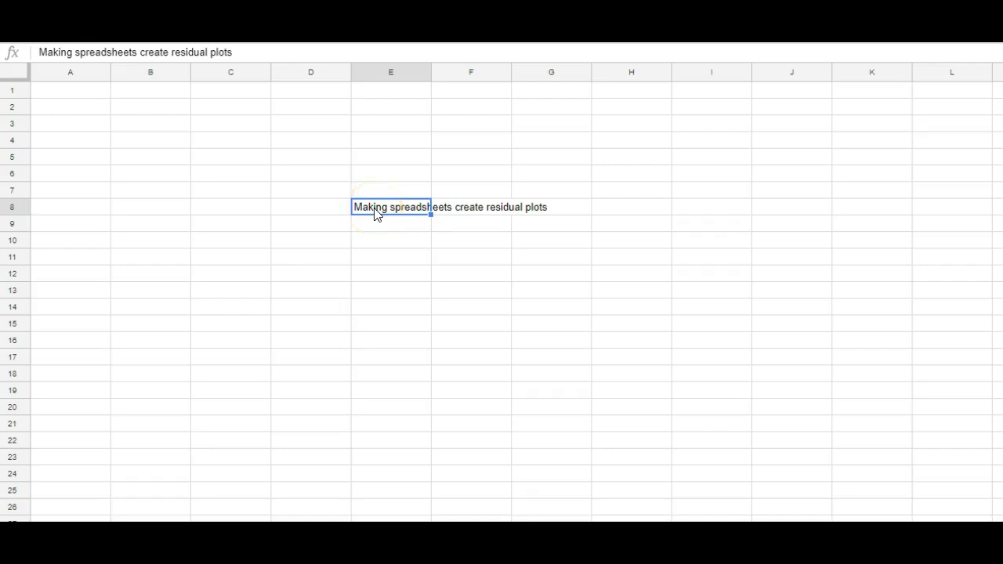
key("Delete")
left_click(79, 93)
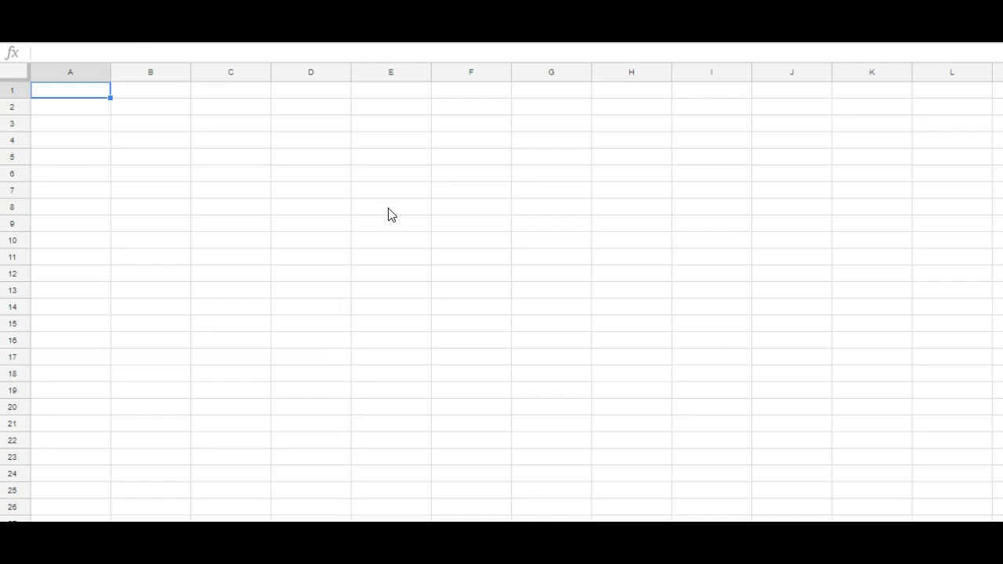
- Paste the year and actual CO2 data at A1 and relabel A1 as 'Year (x)'
type("Year\tActual CO2 1960\t316.91 1965\t320.04 1970\t325.68 1975\t331.08 1980\t338.68 1985\t345.87 1990\t354.16 1995\t360.62 2000\t369.4 2005\t379.76 2010\t389.78")
left_click(358, 227)
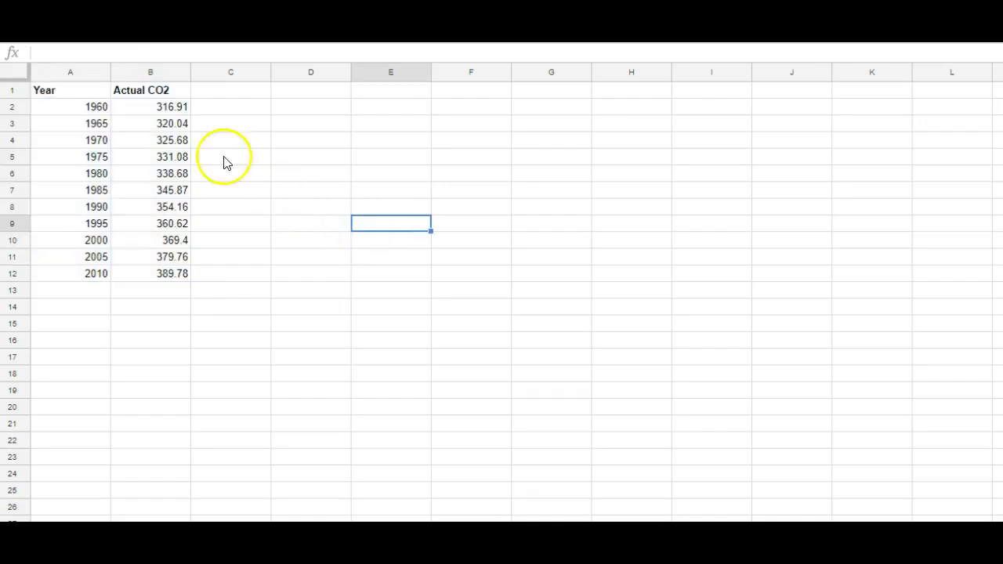
left_click(66, 96)
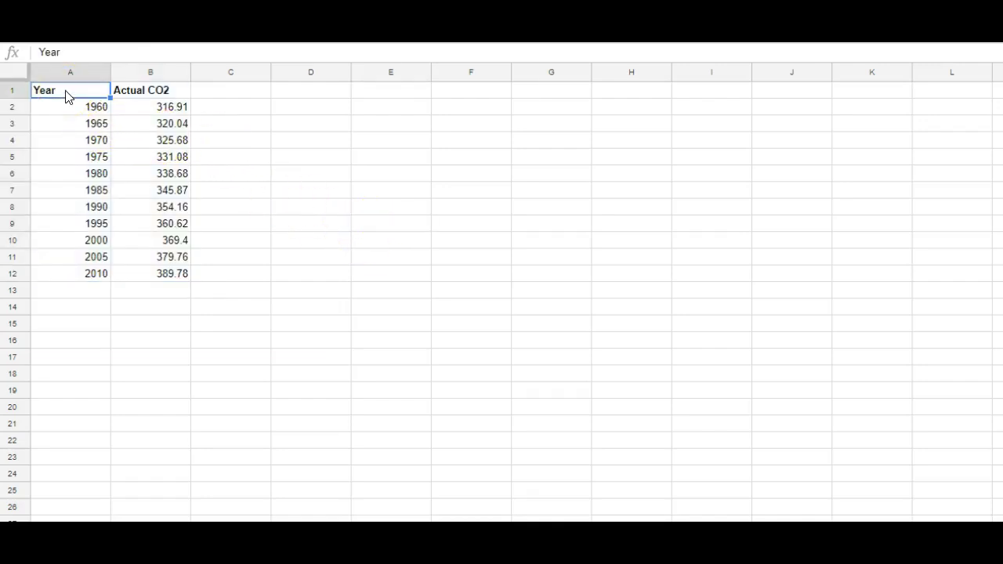
left_click(70, 52)
type("(x)")
key("Return")
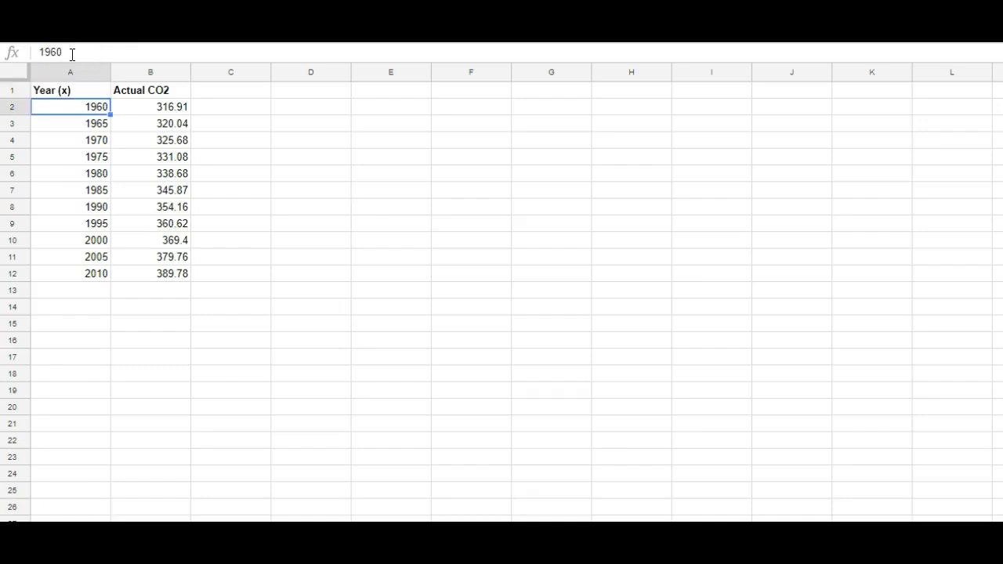
- Relabel the B1 header as 'Actual CO2 (y)'
left_click(138, 95)
left_click(111, 53)
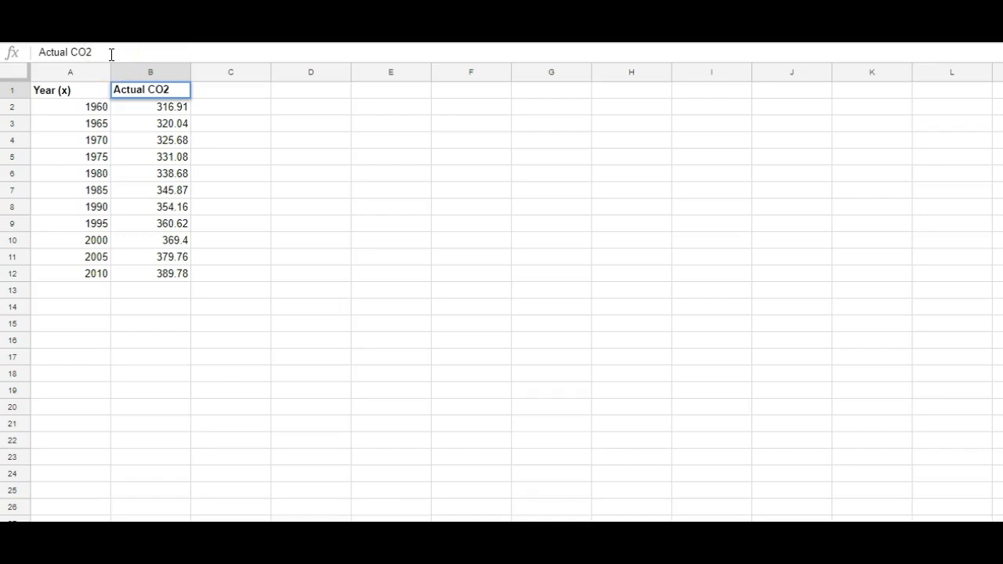
type("(y)")
key("Return")
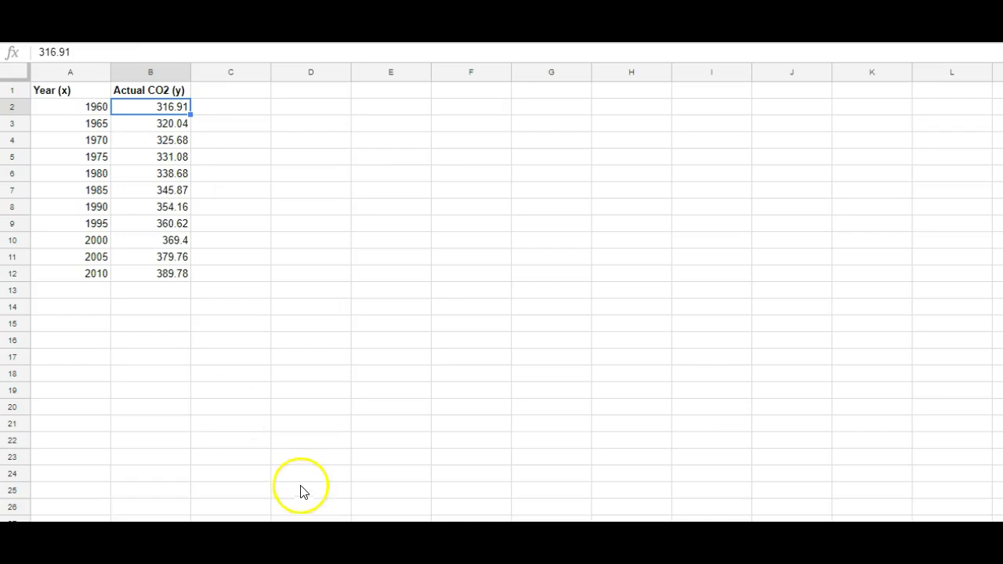
left_click(98, 343)
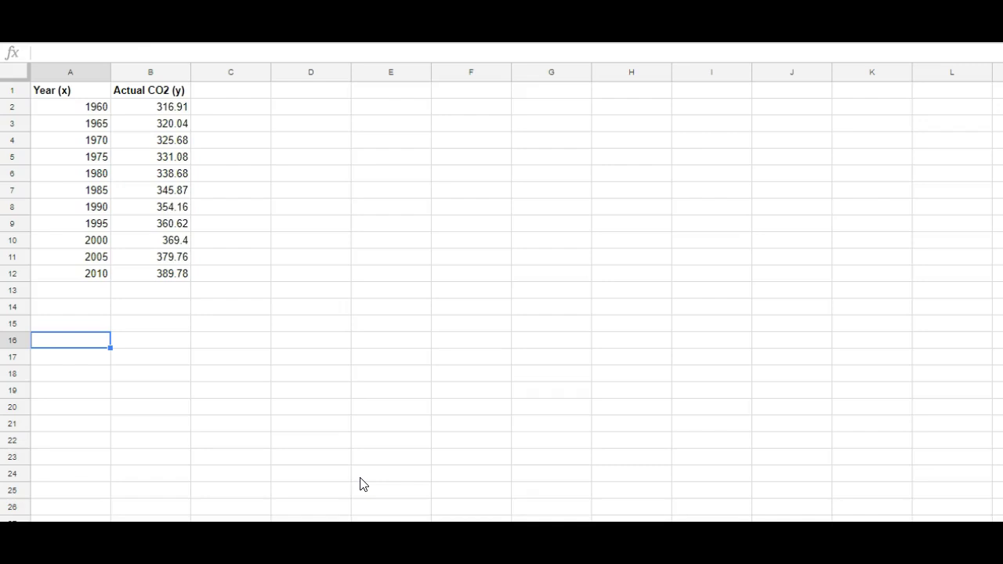
- Enter the labels 'slope' in A16 and 'y-int' in A17, then move to B16
type("slope")
key("Return")
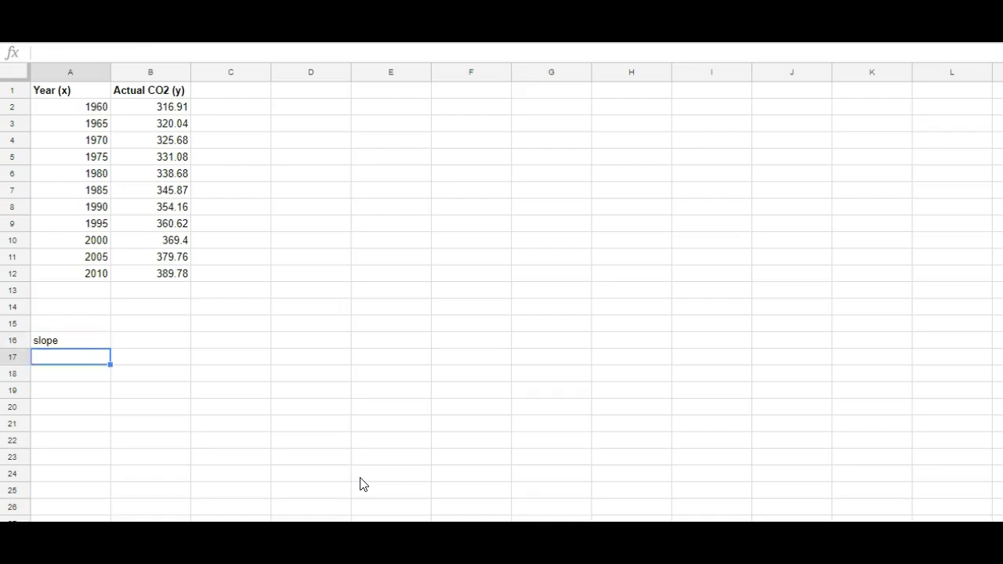
type("y-int")
key("Return")
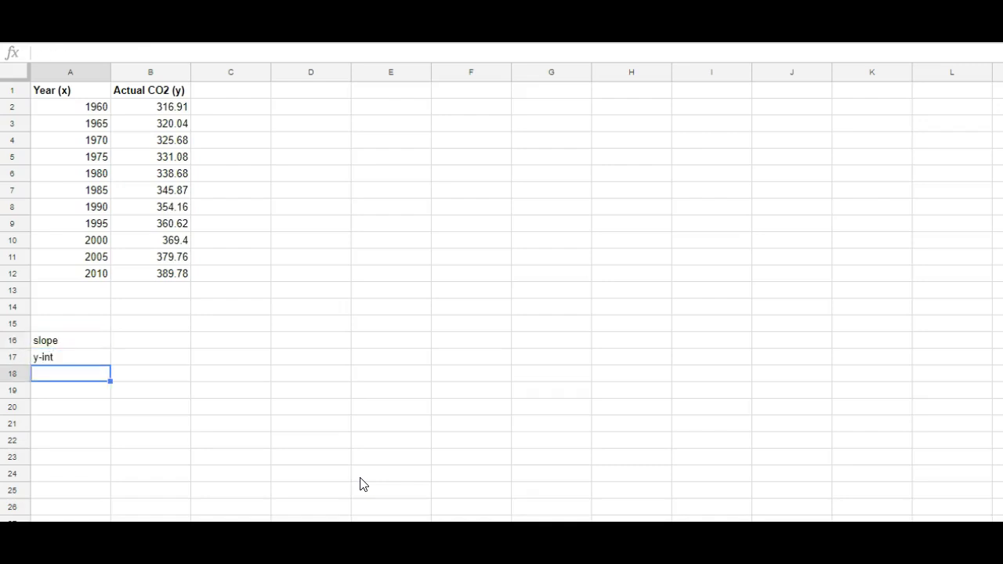
key("Up")
key("Up")
key("Right")
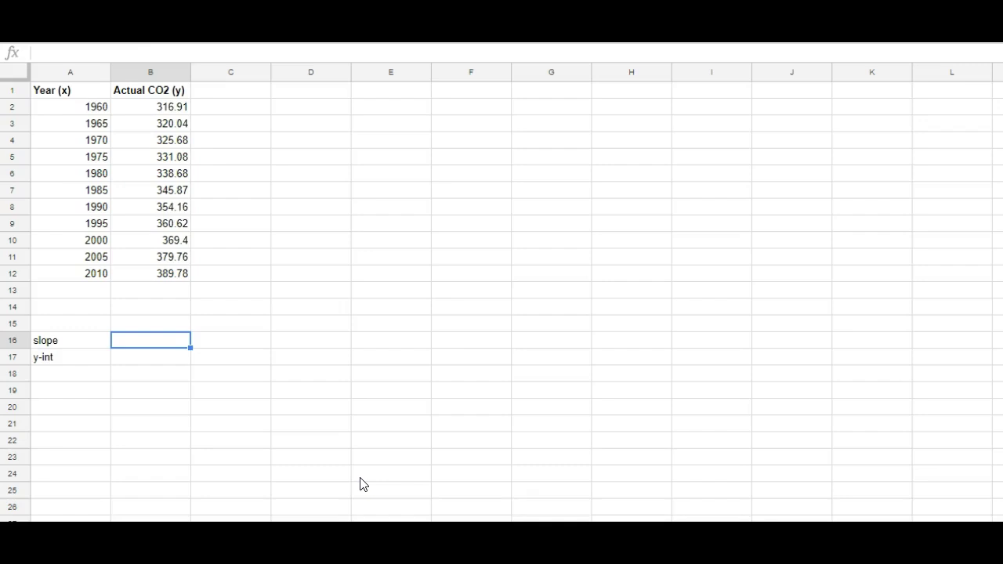
- Enter =SLOPE(B2:B12,A2:A12) in B16, giving 1.470818182
type("=sl")
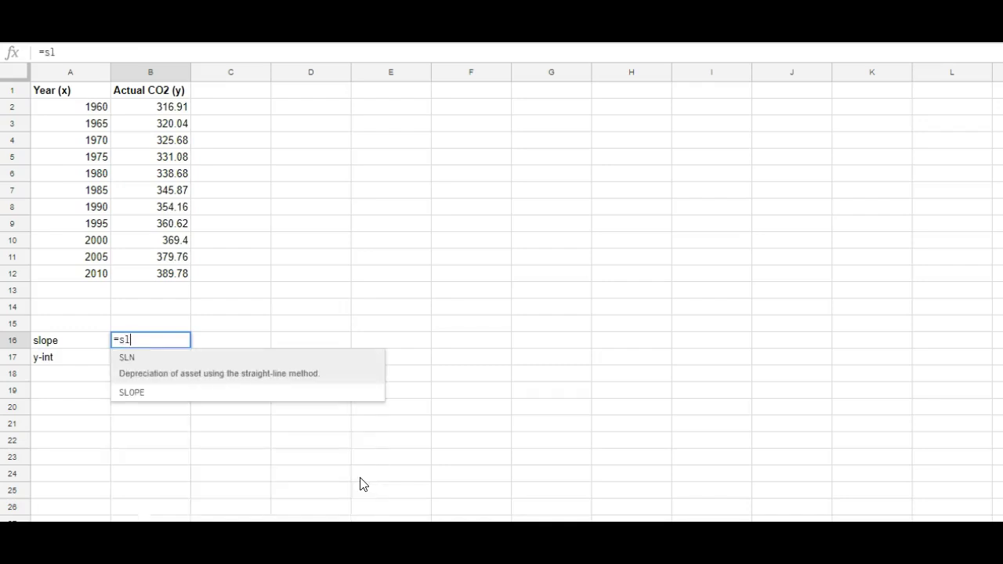
type("o")
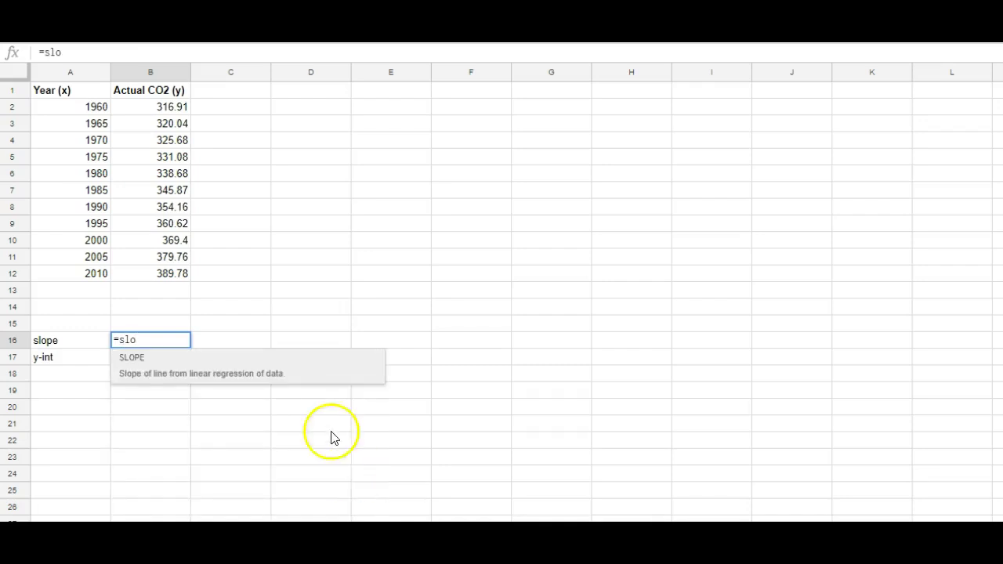
left_click(148, 370)
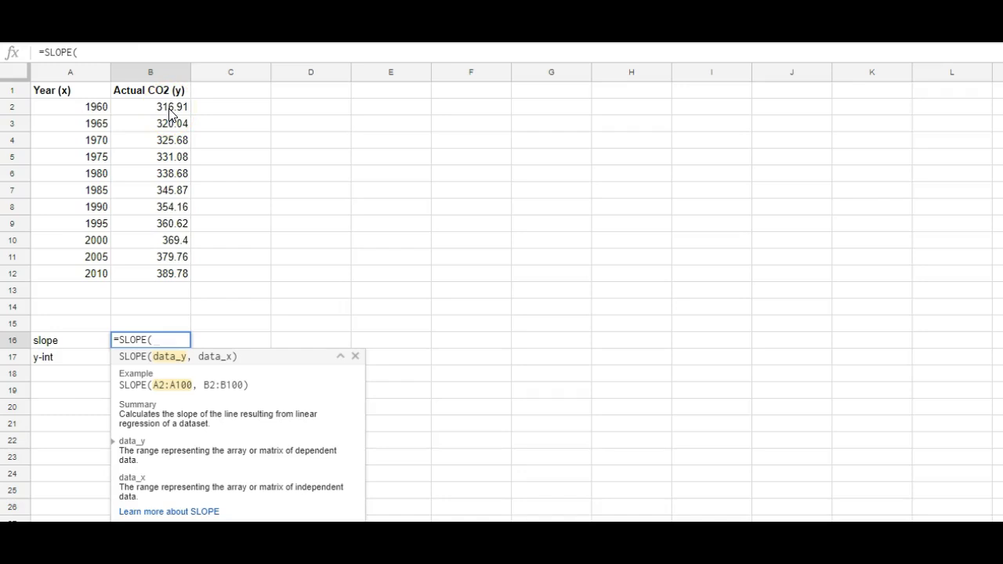
left_click_drag(170, 112, 170, 280)
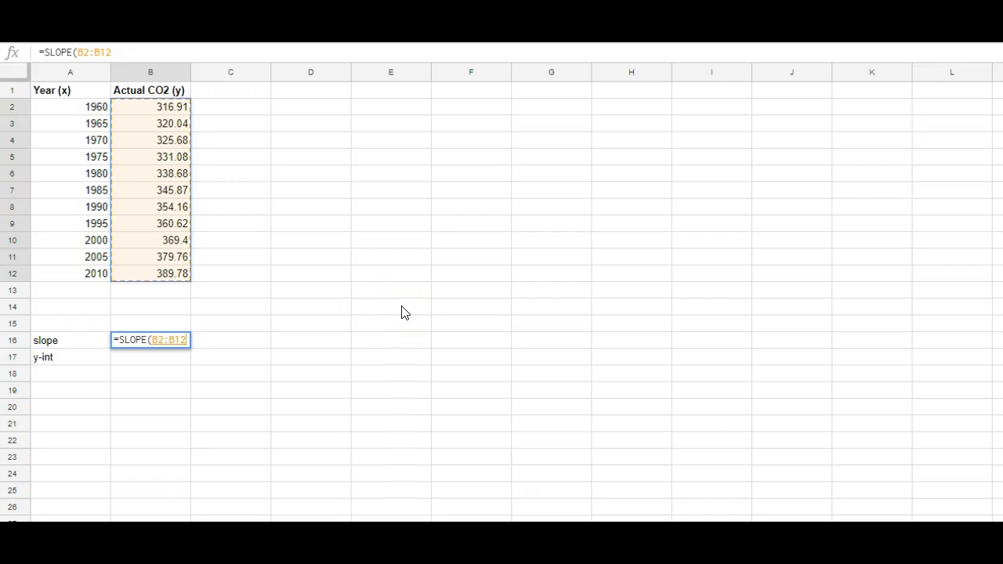
type(",")
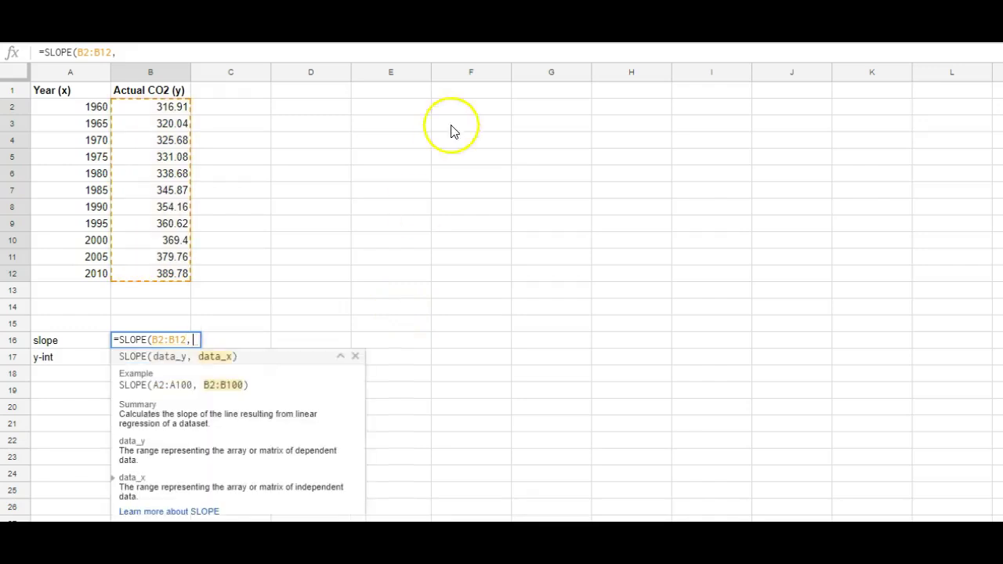
left_click_drag(70, 109, 78, 275)
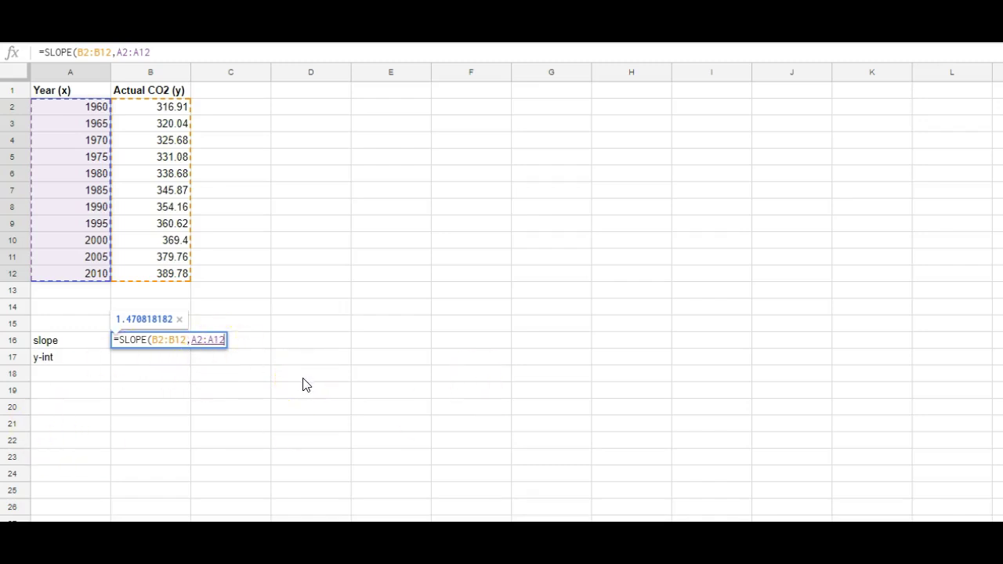
type(")")
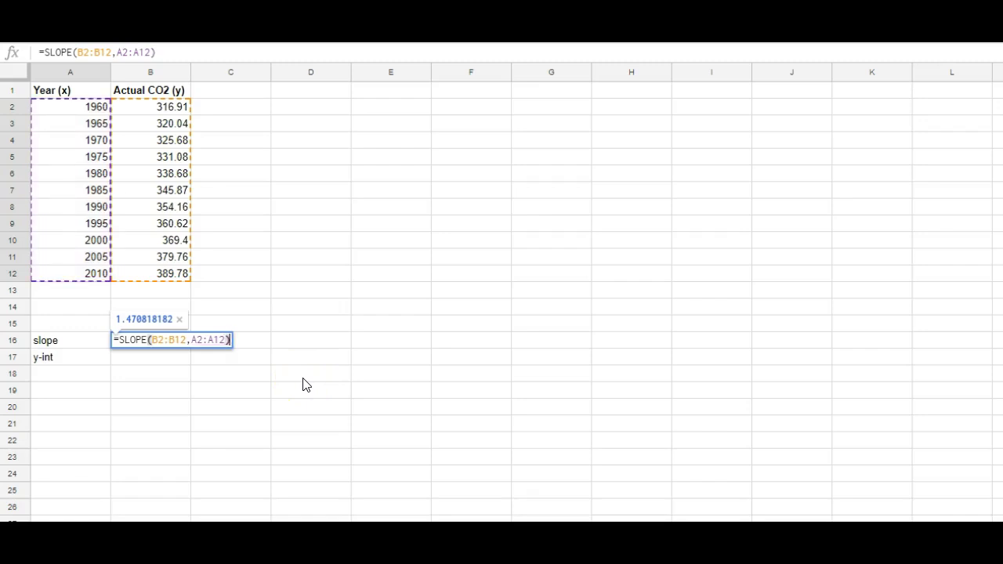
key("Return")
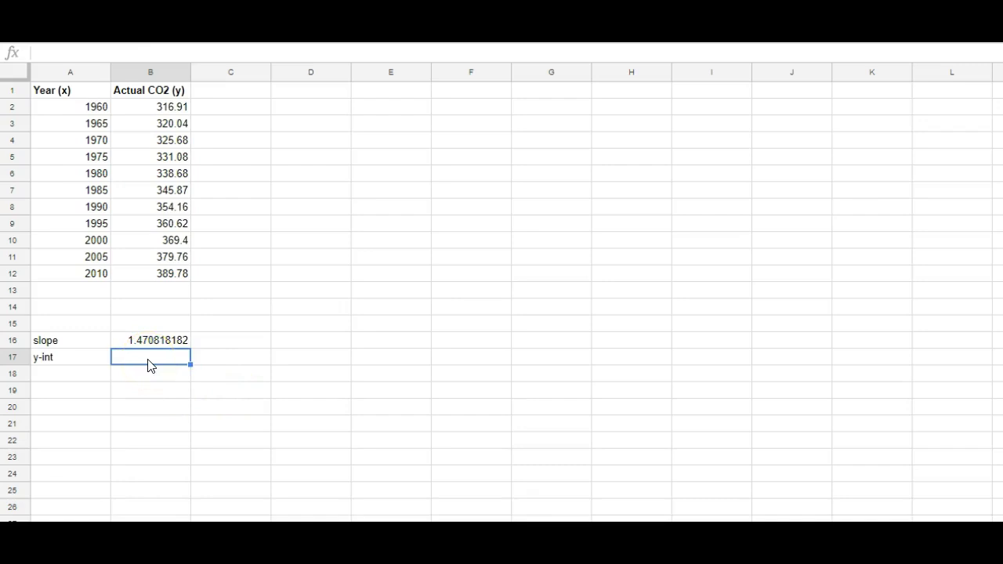
- Enter =INTERCEPT(B2:B12,A2:A12) in B17, giving -2571.212273
type("=inte")
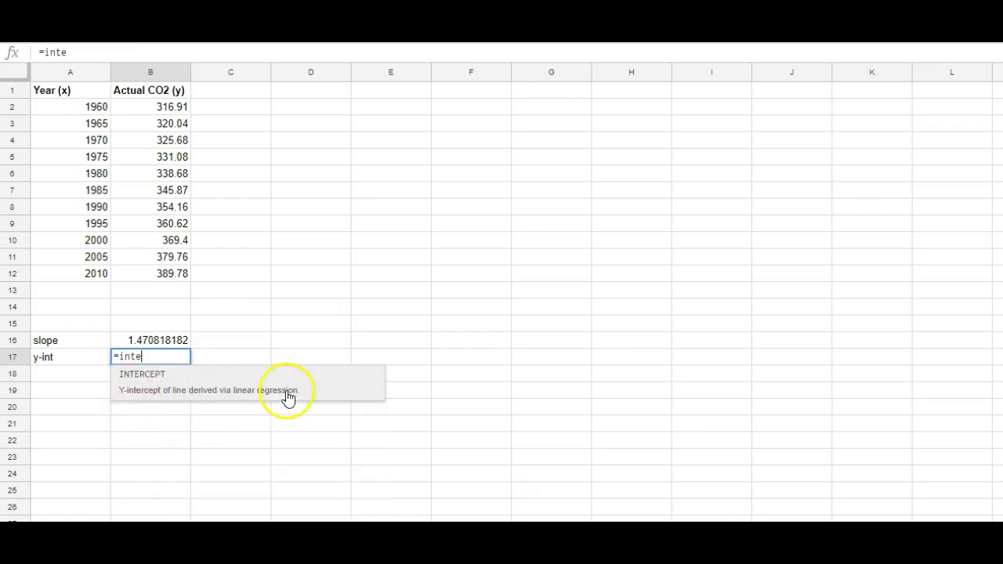
left_click(221, 392)
left_click_drag(170, 106, 172, 273)
type(",")
left_click_drag(105, 107, 100, 280)
type(")")
key("Return")
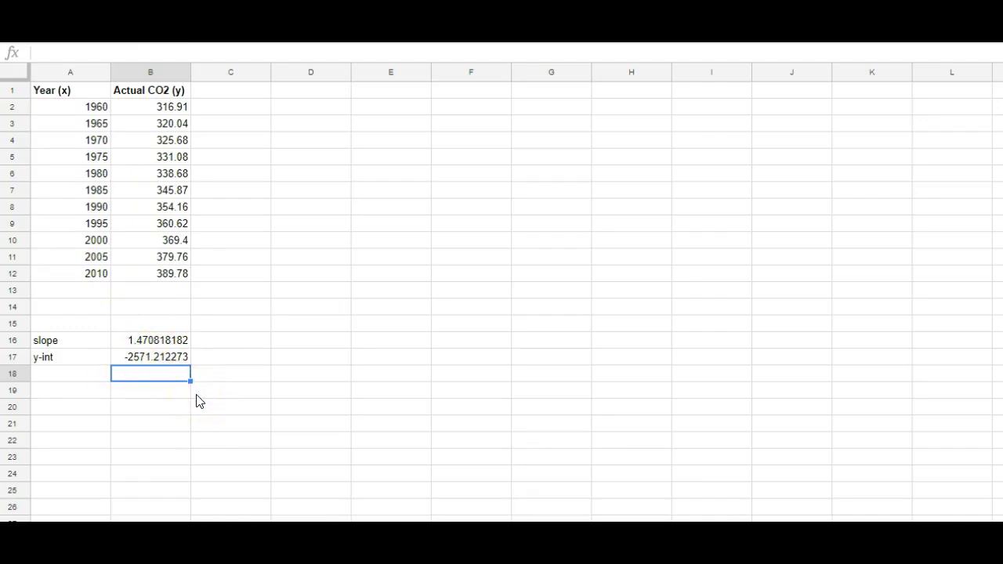
- Type the header 'Predicted CO2' into cell C1
left_click(225, 94)
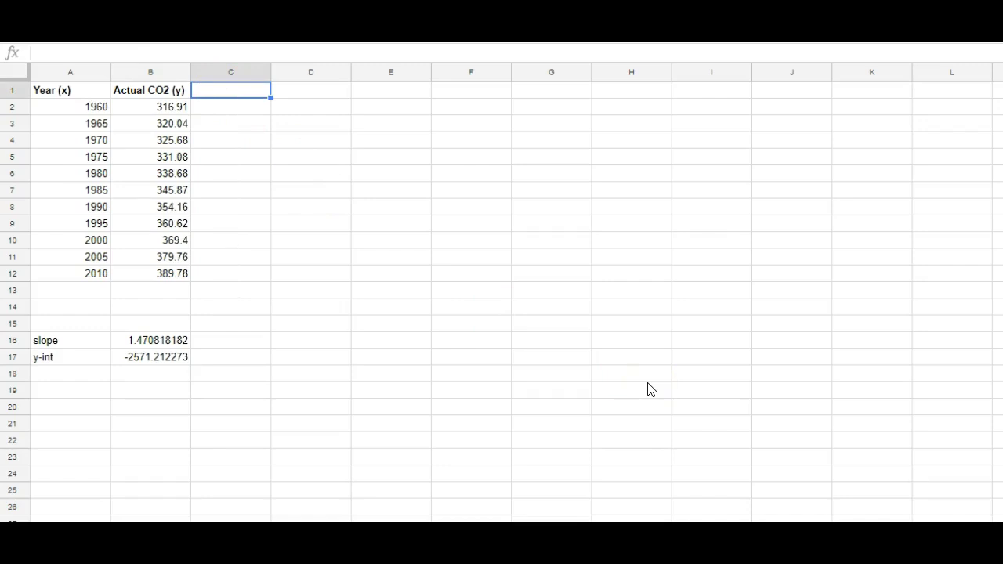
type("Pre")
key("BackSpace")
type("edicted ")
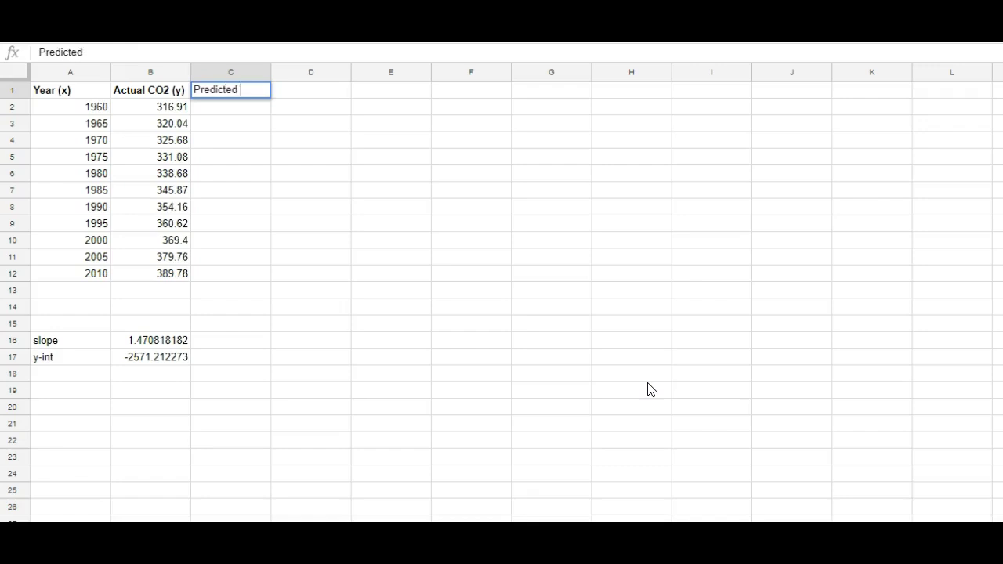
type("CO2")
key("Return")
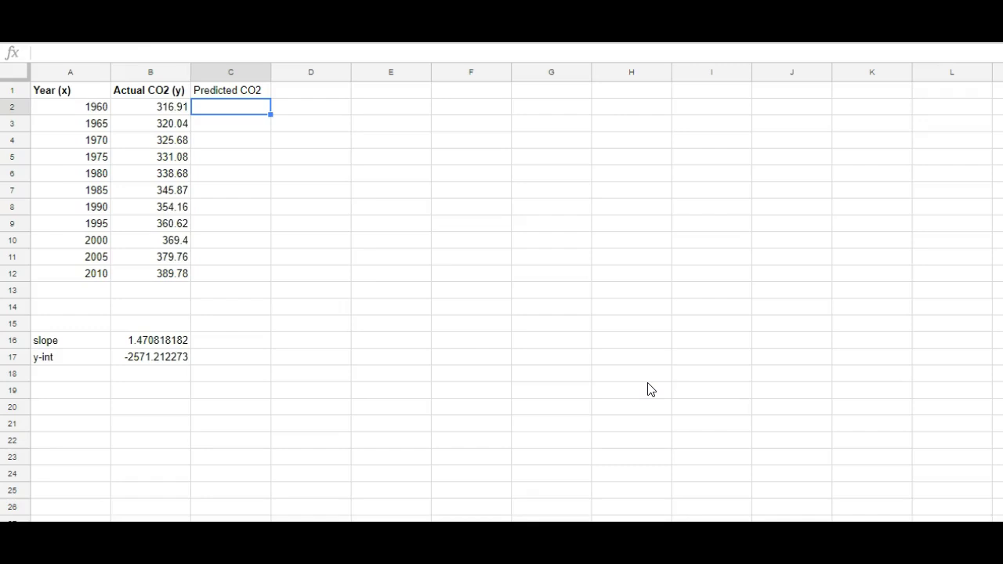
- Enter =B$16*A2+B$17 in C2, predicting 311.5913636 for 1960
type("=")
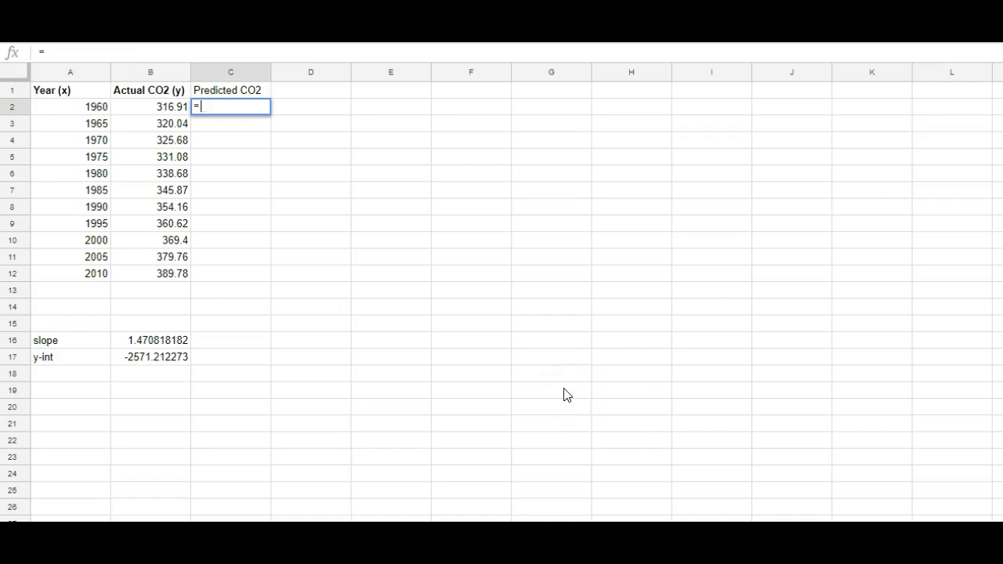
left_click(163, 341)
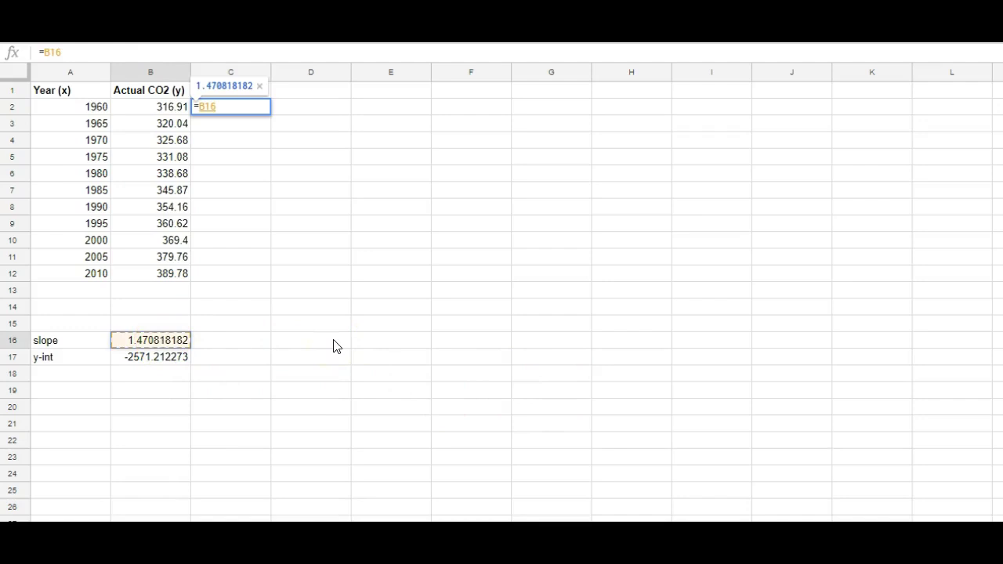
type("*")
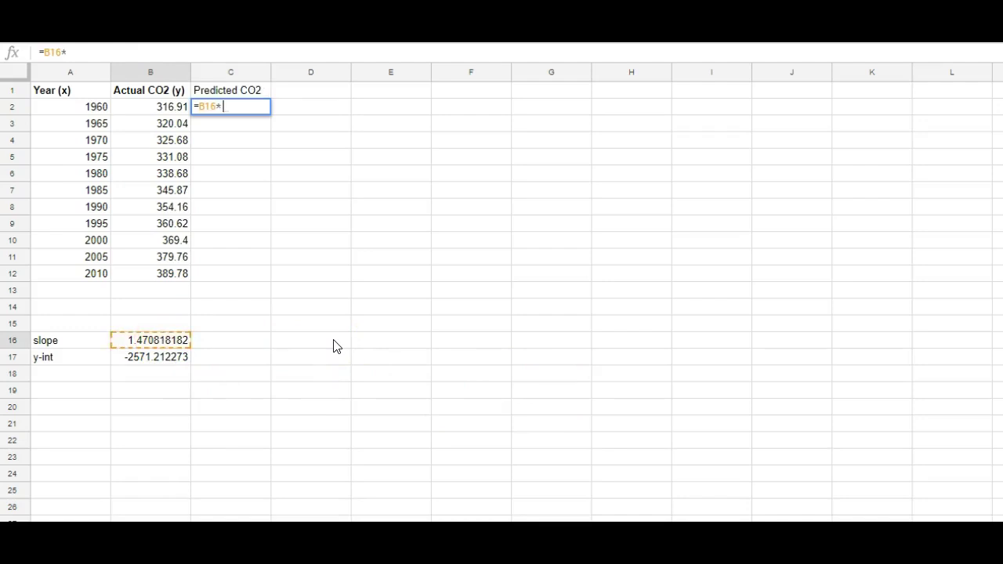
left_click(95, 113)
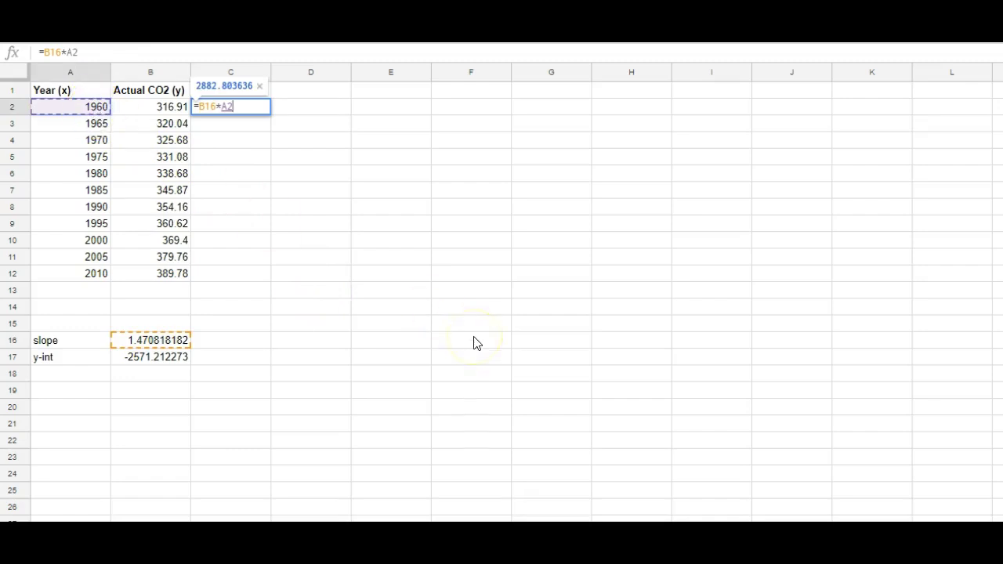
type("+")
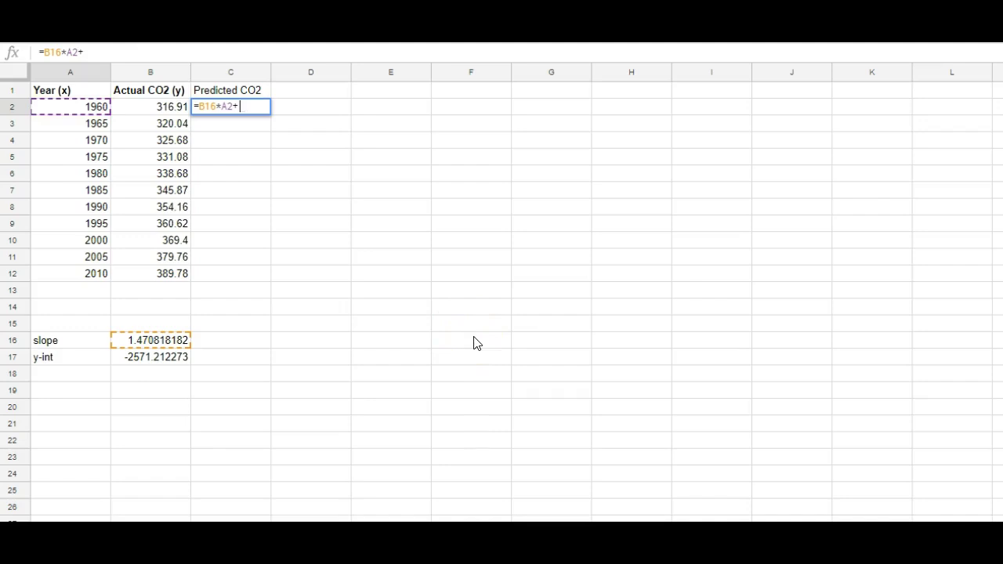
left_click(134, 362)
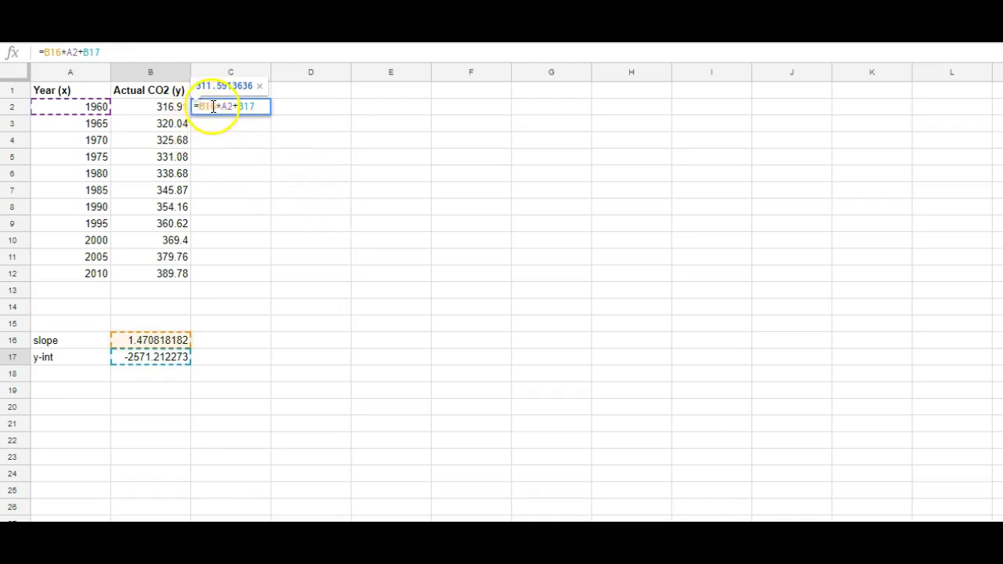
type("$")
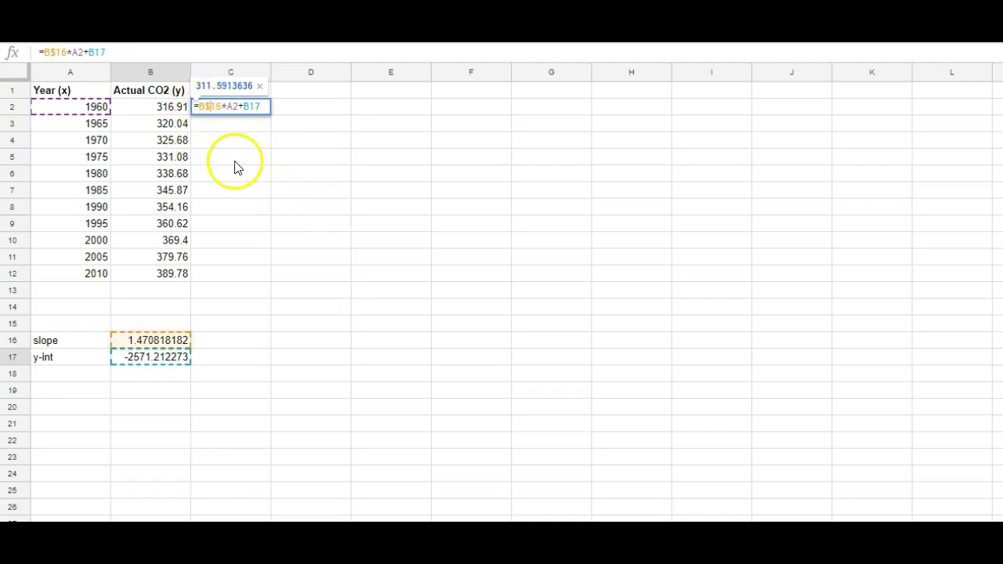
left_click(247, 106)
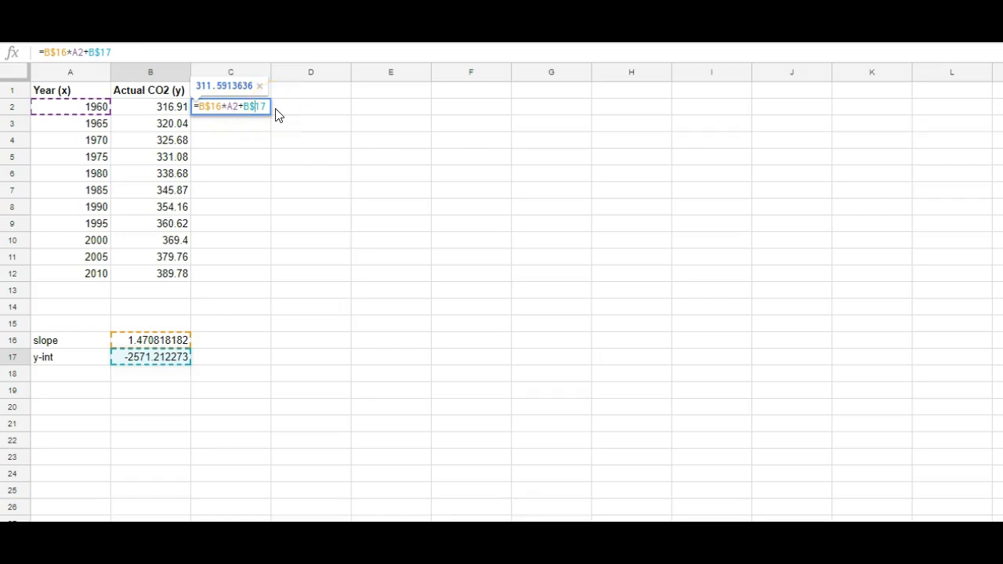
key("Return")
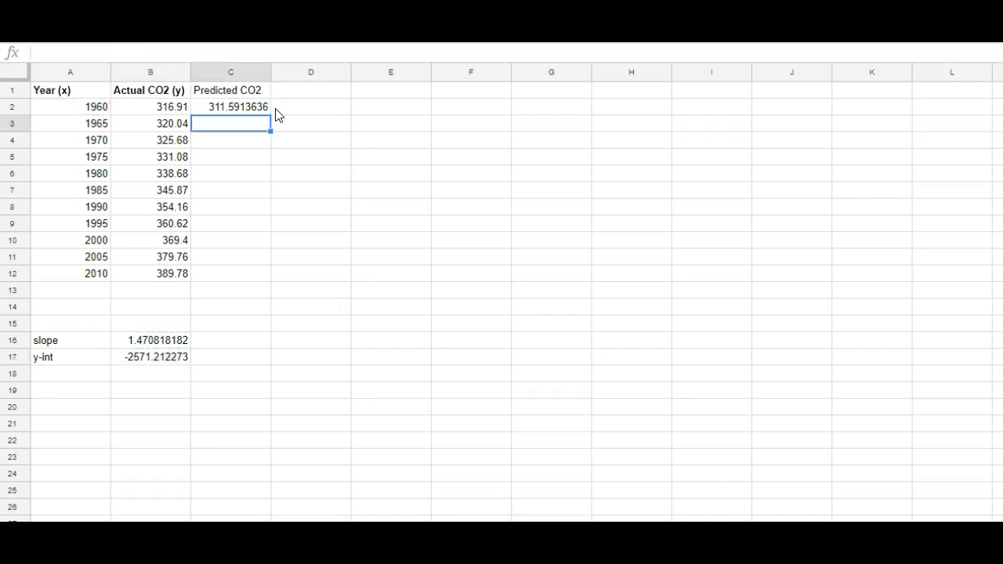
- Fill the C2 prediction formula down to C12
left_click(227, 110)
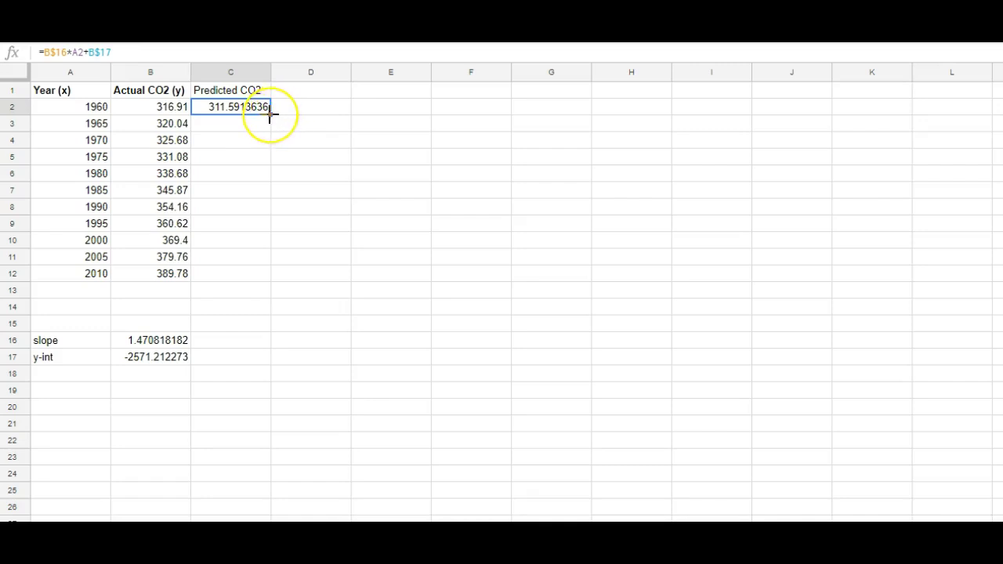
left_click_drag(269, 123, 269, 280)
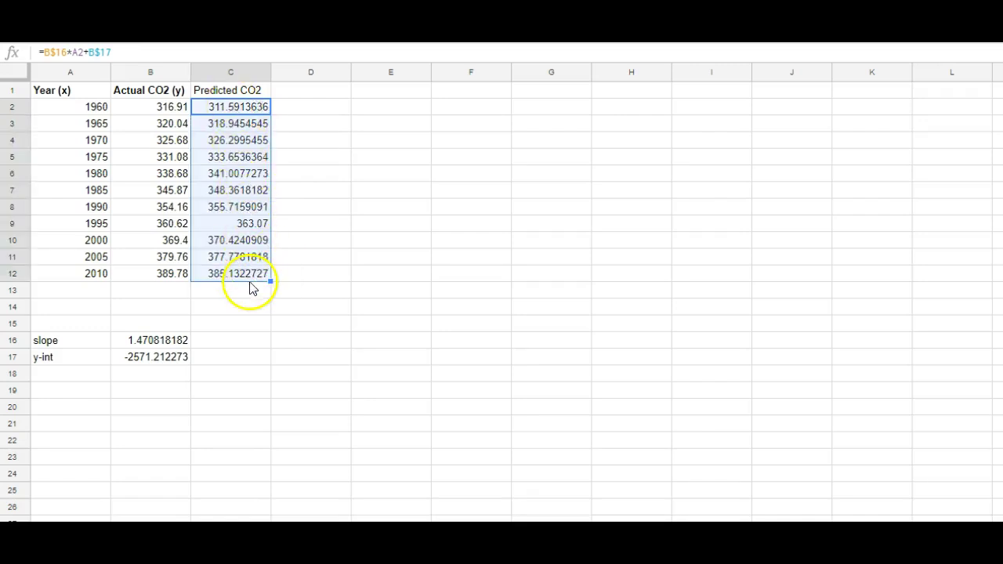
left_click(226, 111)
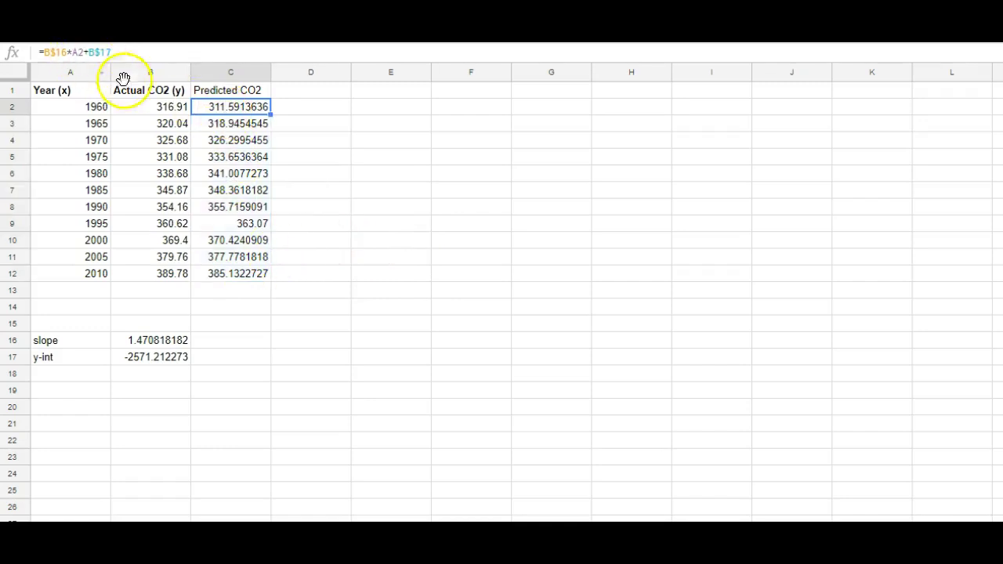
left_click(233, 125)
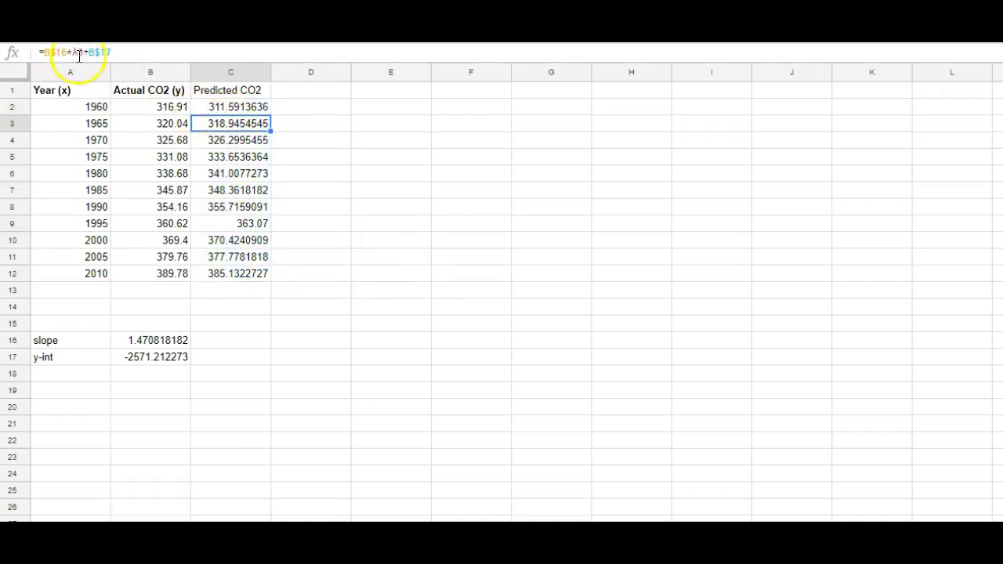
- Check the cell references in C4's copied formula and review the column headings
left_click(219, 145)
double_click(218, 146)
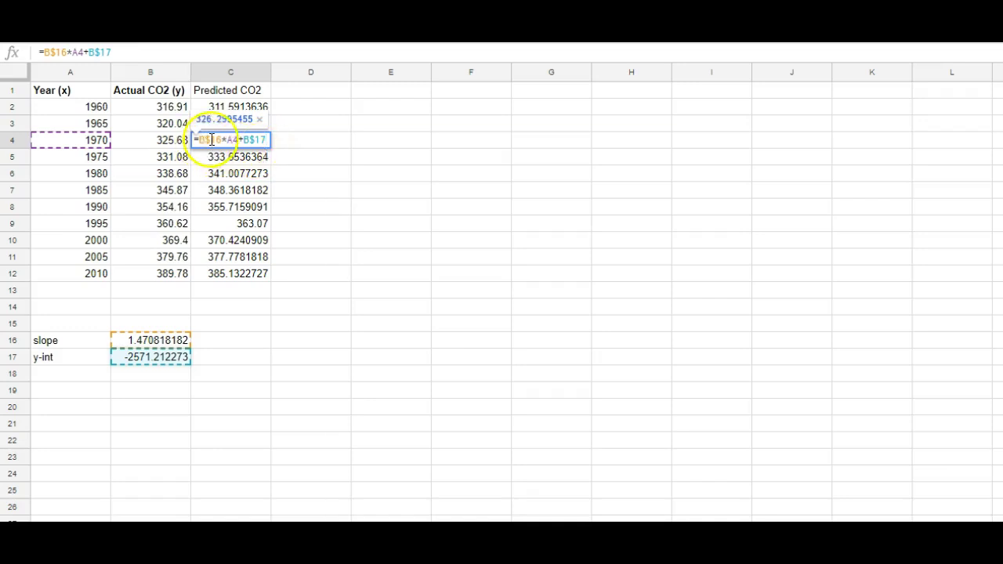
key("Escape")
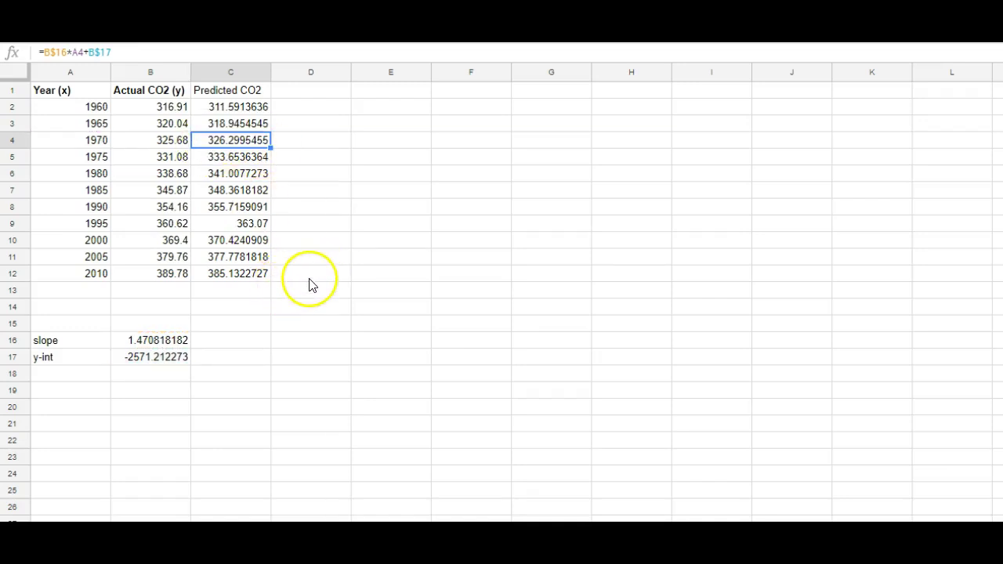
left_click(68, 90)
left_click(147, 94)
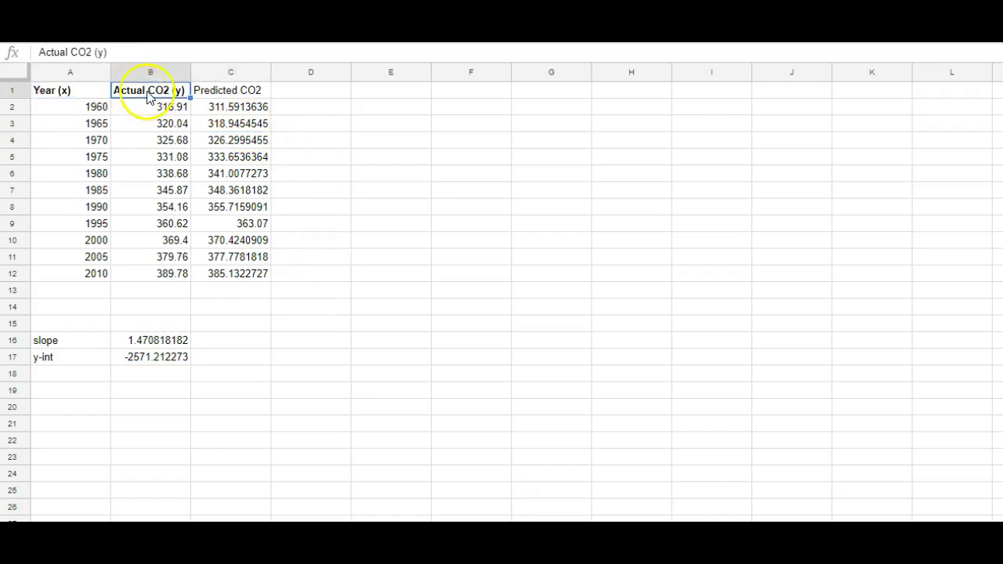
left_click(245, 94)
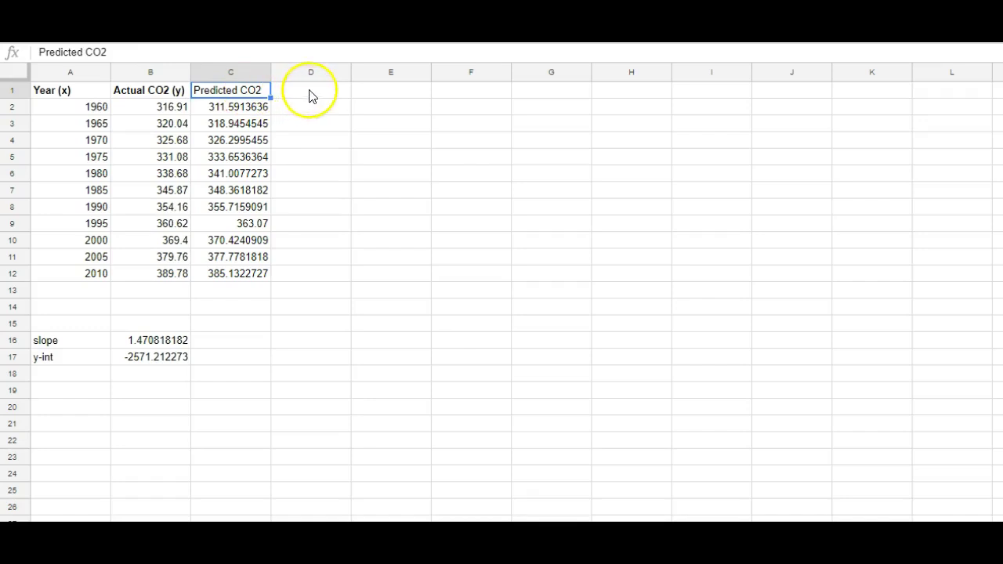
- Add the heading 'Residual' in cell G1
left_click(563, 92)
type("Residual")
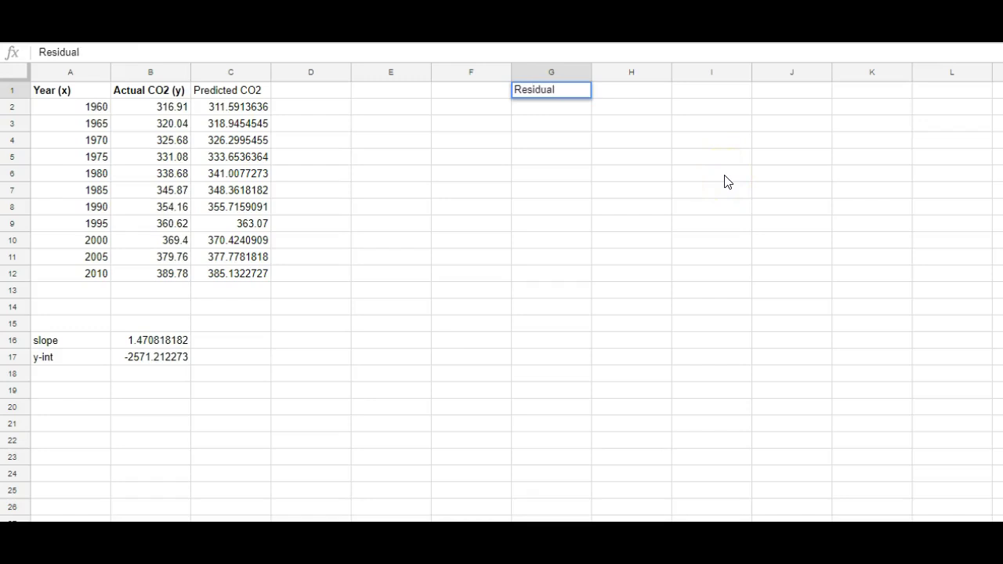
key("Return")
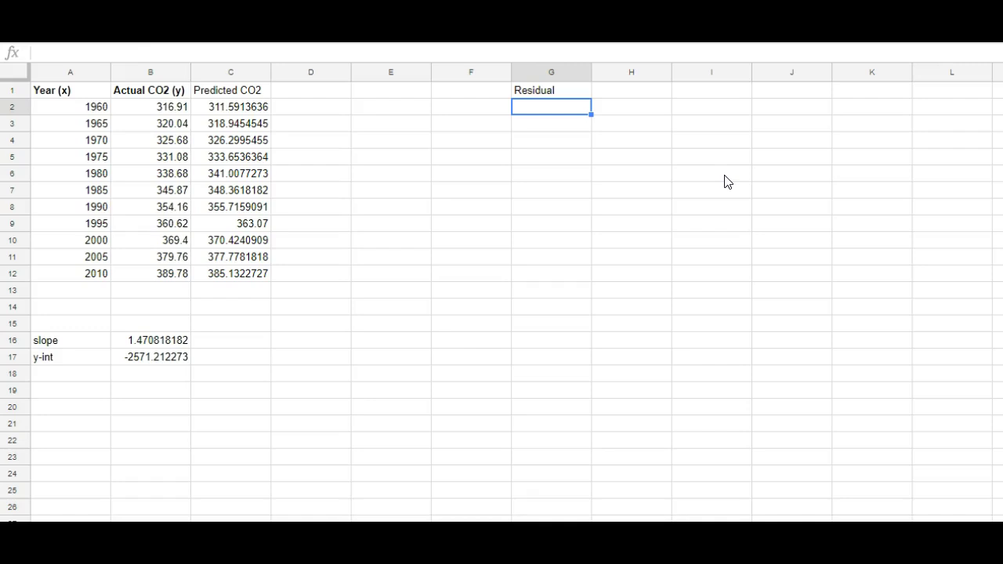
- Enter =B2-C2 in G2 and fill it down to G12
left_click(165, 111)
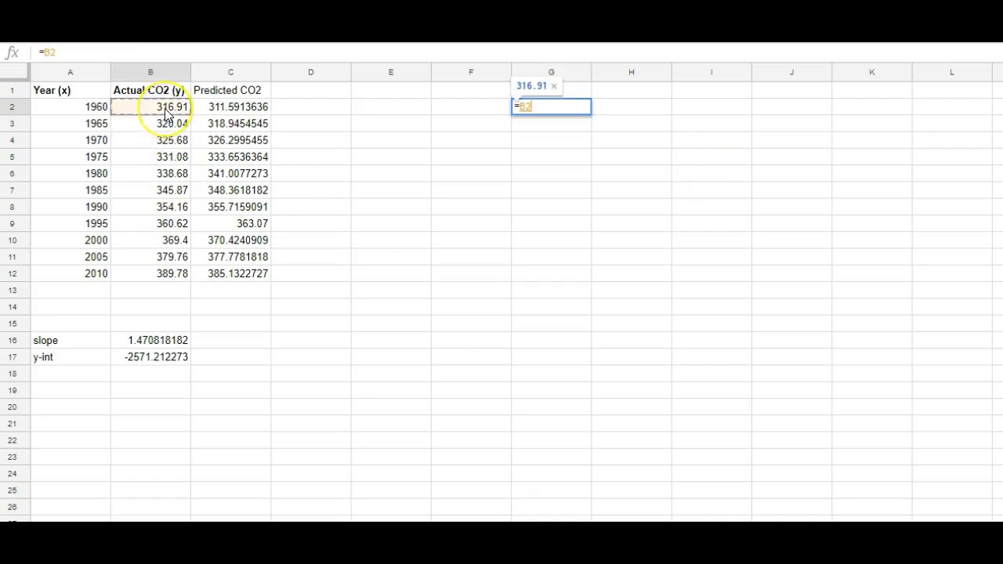
type("-")
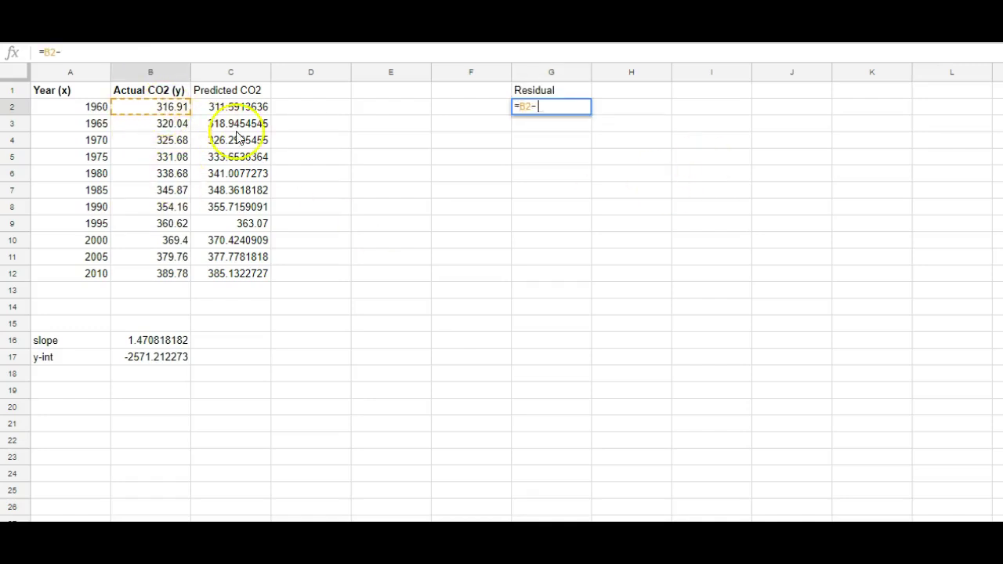
left_click(241, 110)
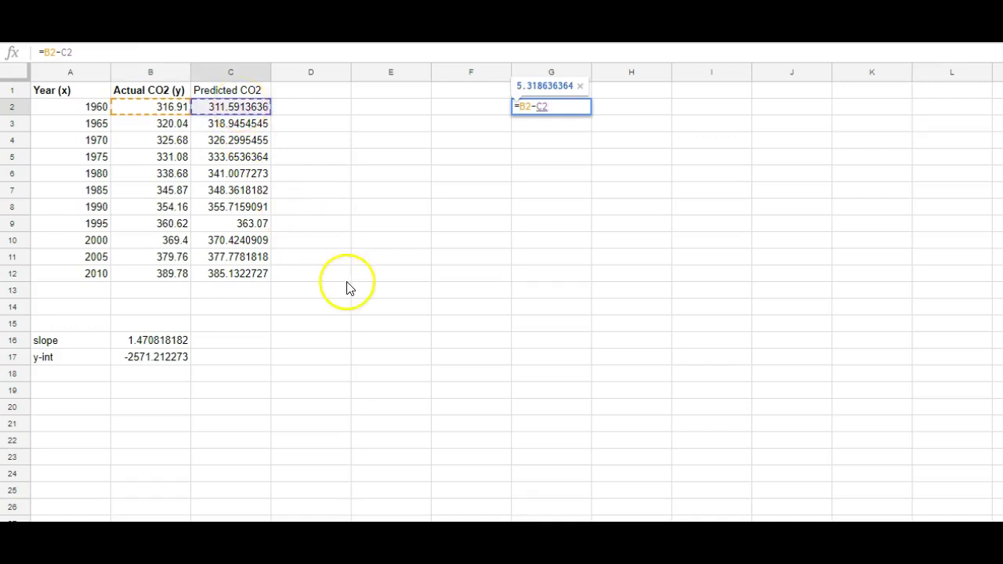
key("Return")
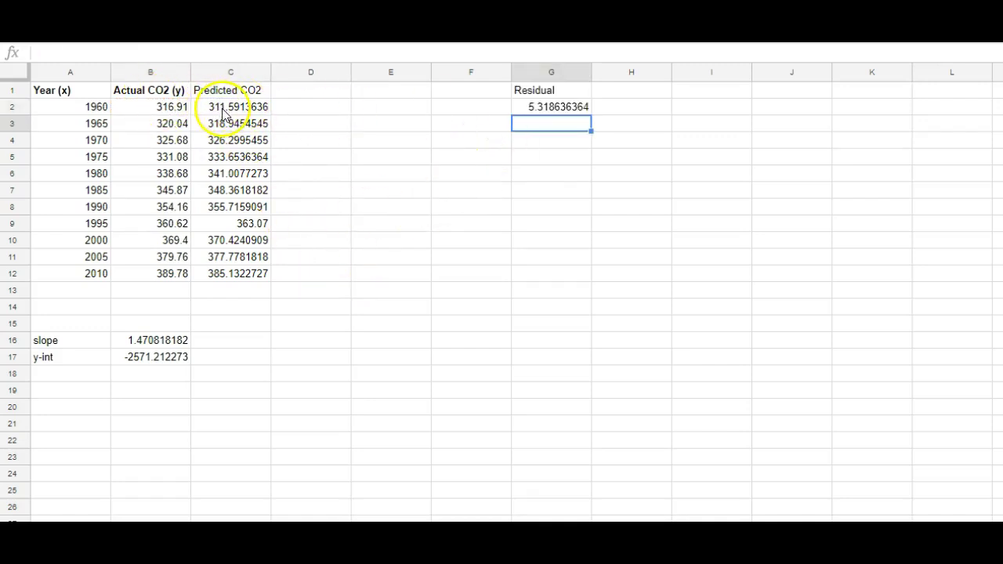
left_click(551, 114)
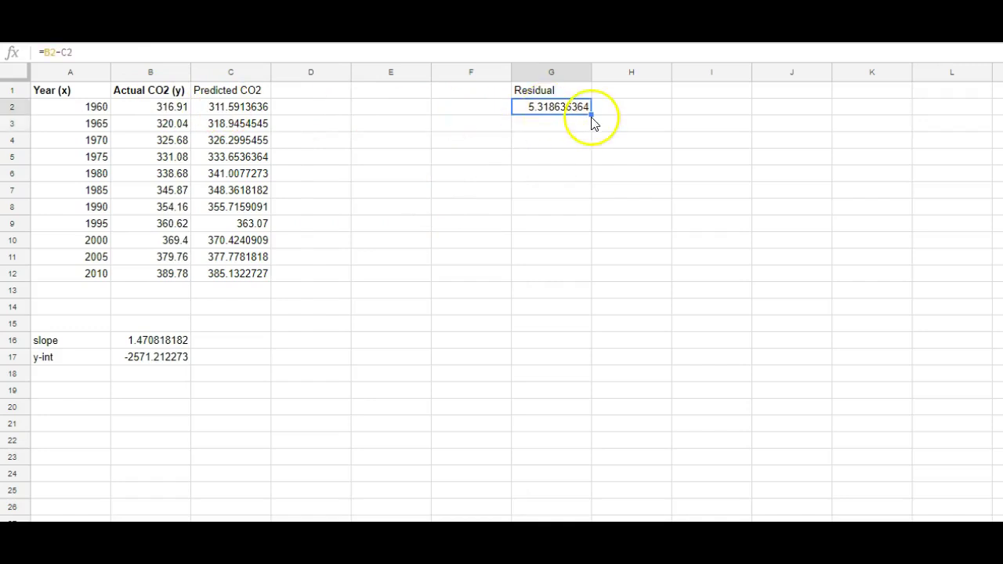
left_click_drag(589, 113, 581, 272)
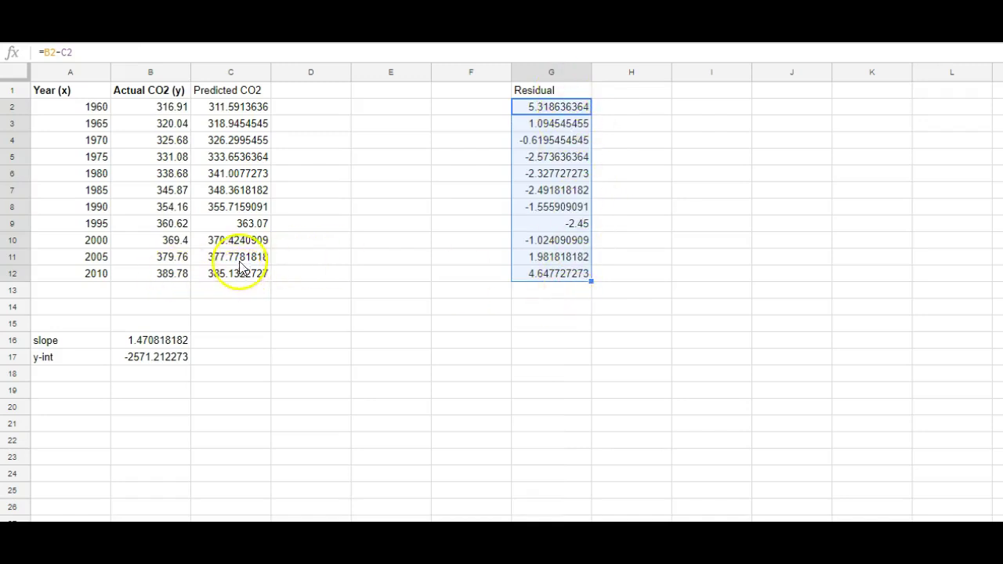
left_click(617, 287)
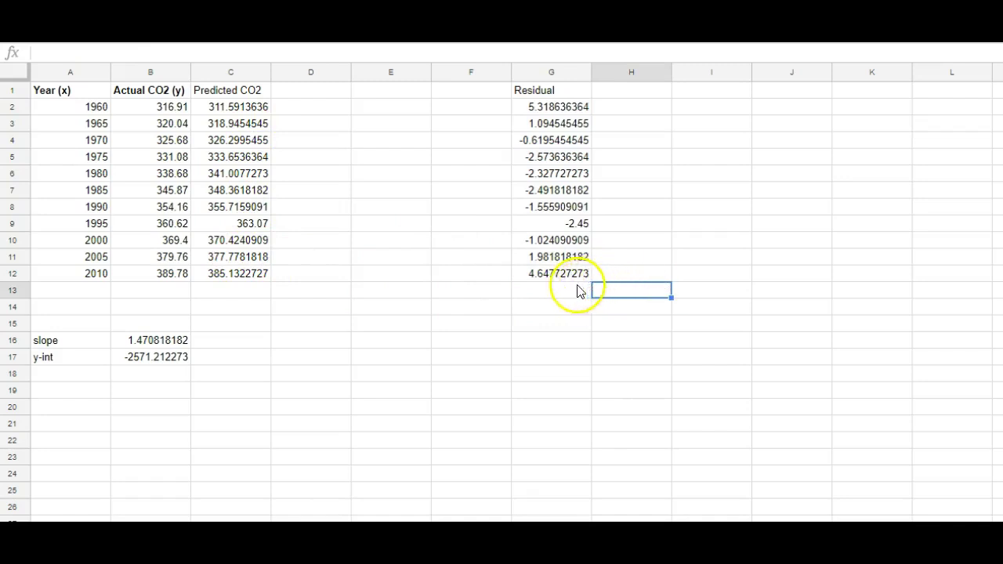
- Copy the Year (x) column A1:A12 into F1, then select F1:G12 together
left_click(475, 94)
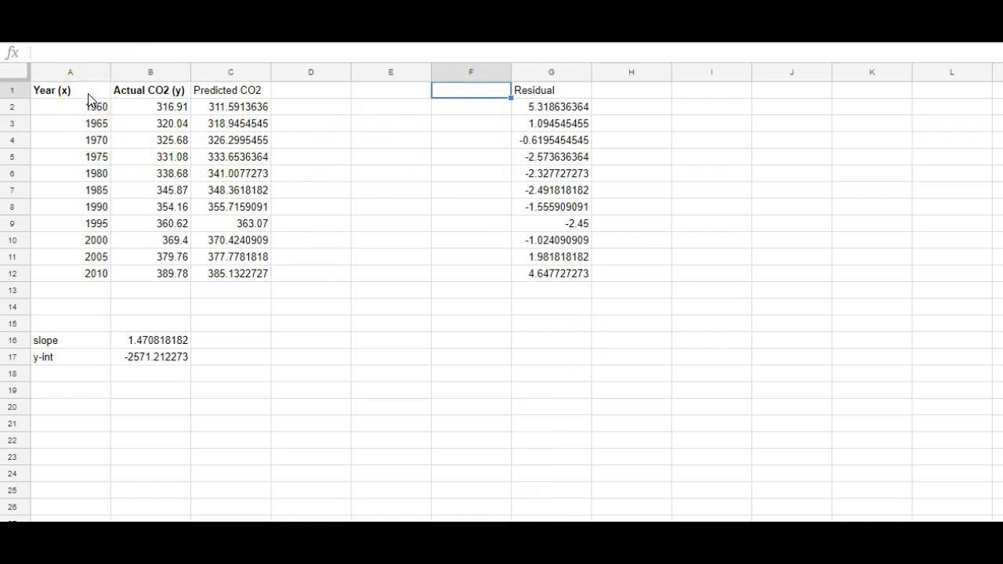
left_click_drag(88, 93, 71, 270)
key("ctrl+c")
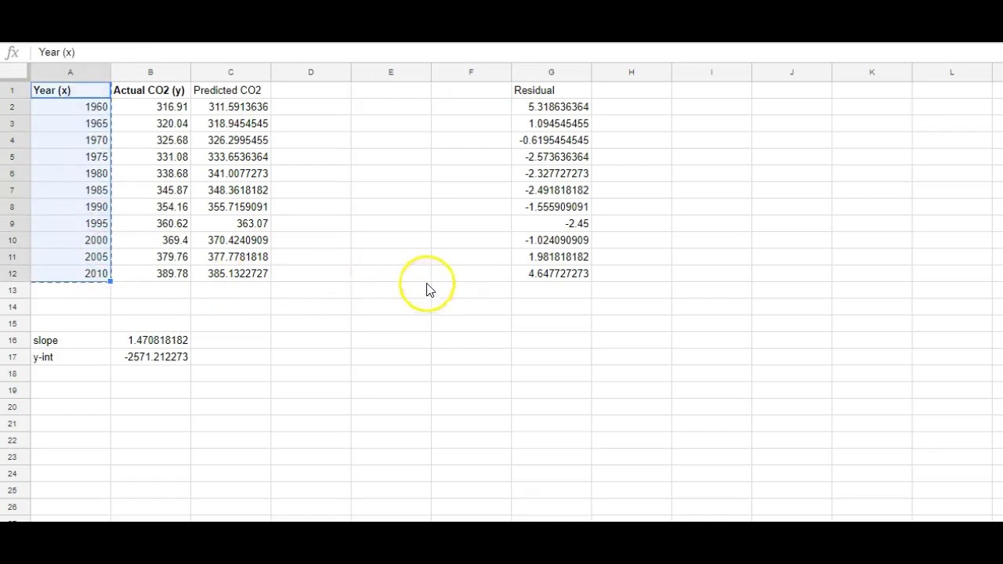
left_click(470, 91)
key("ctrl+v")
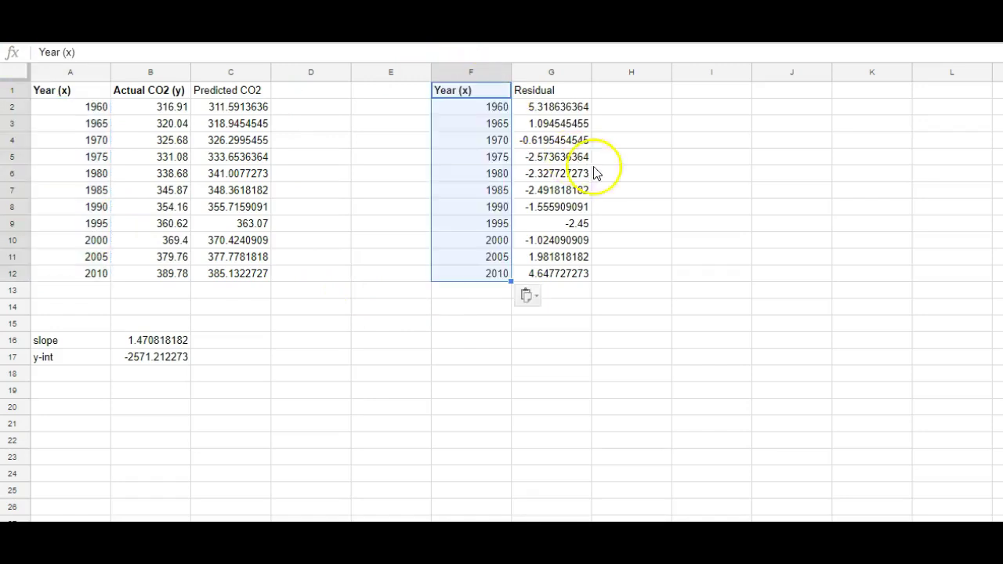
left_click(638, 194)
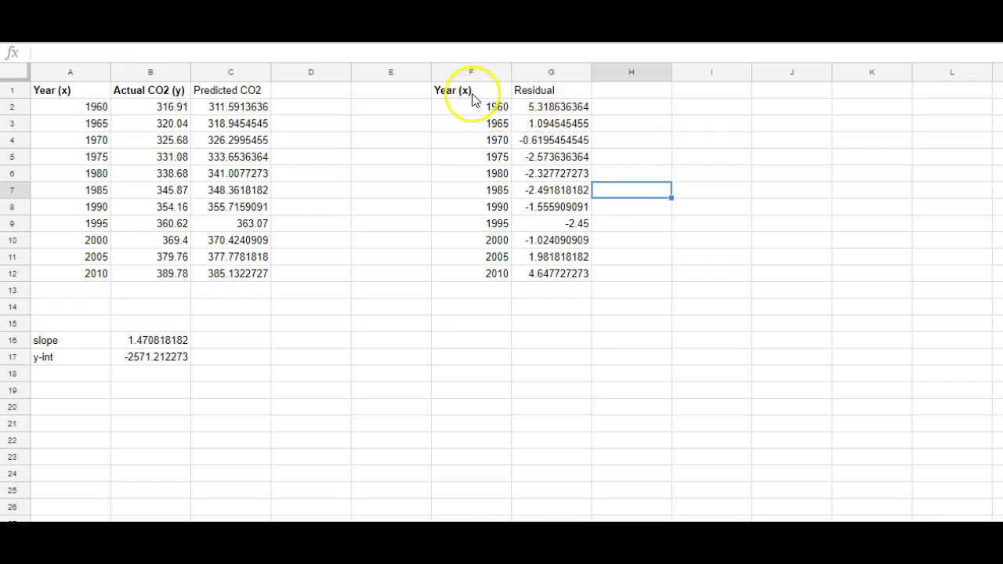
left_click_drag(473, 98, 548, 276)
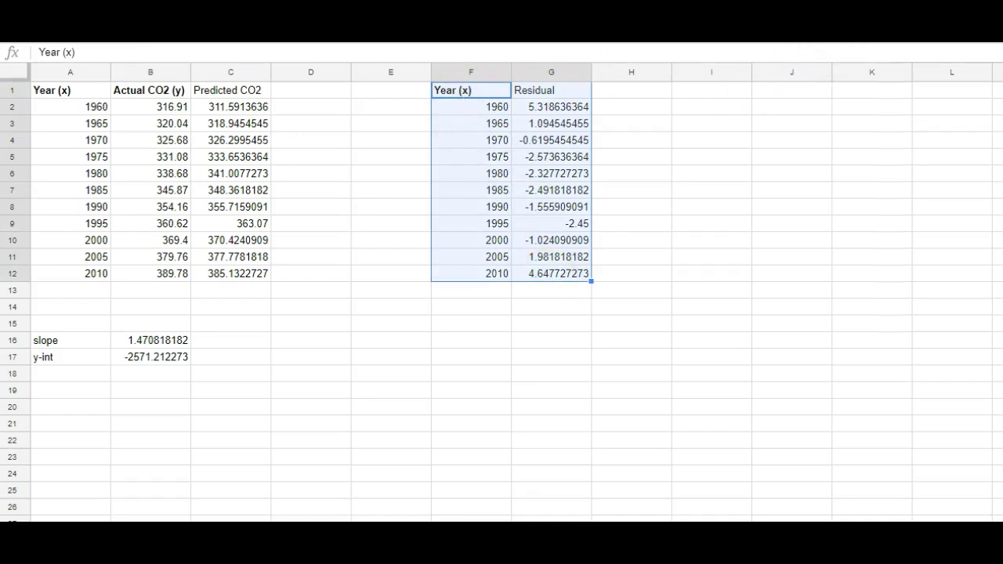
- Insert a scatter chart plotting the residuals in F1:G12 against year
left_click(868, 28)
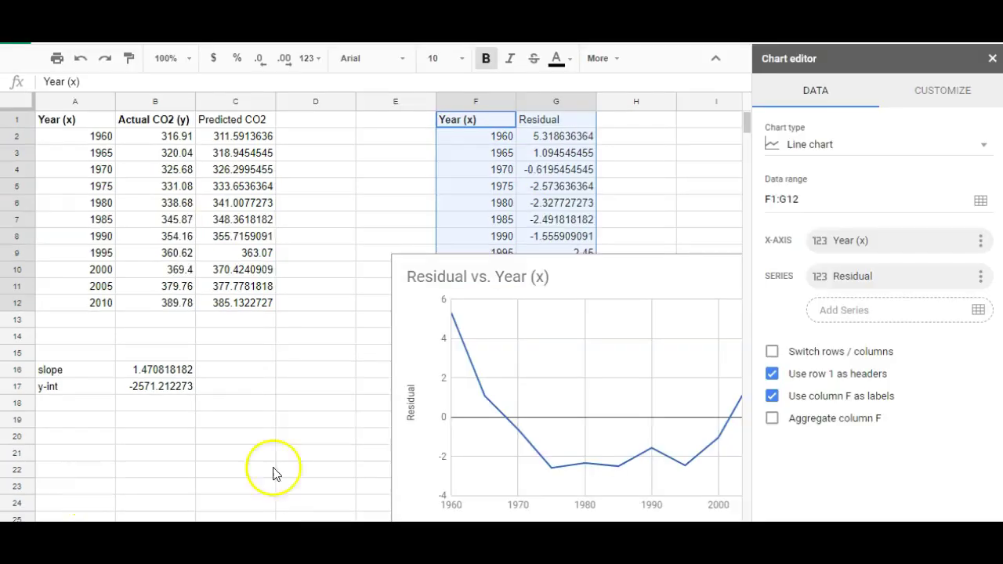
left_click(822, 149)
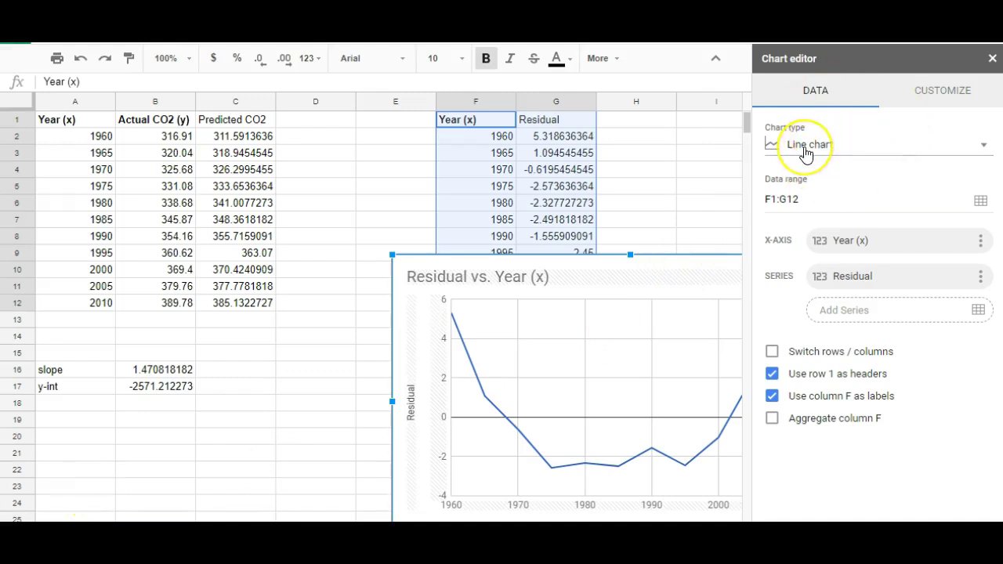
scroll(811, 395, "down", 3)
scroll(811, 396, "down", 2)
left_click(803, 405)
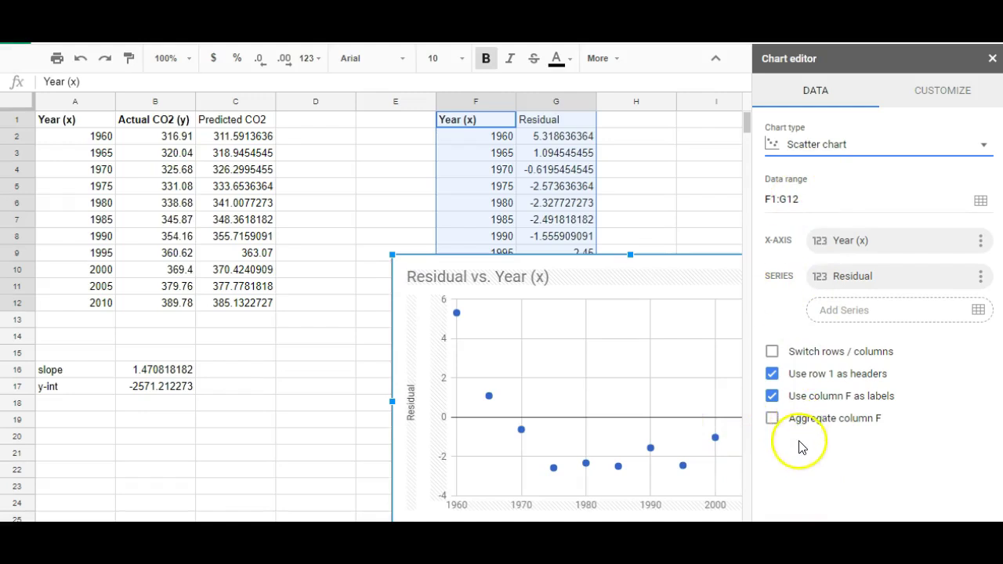
left_click(666, 223)
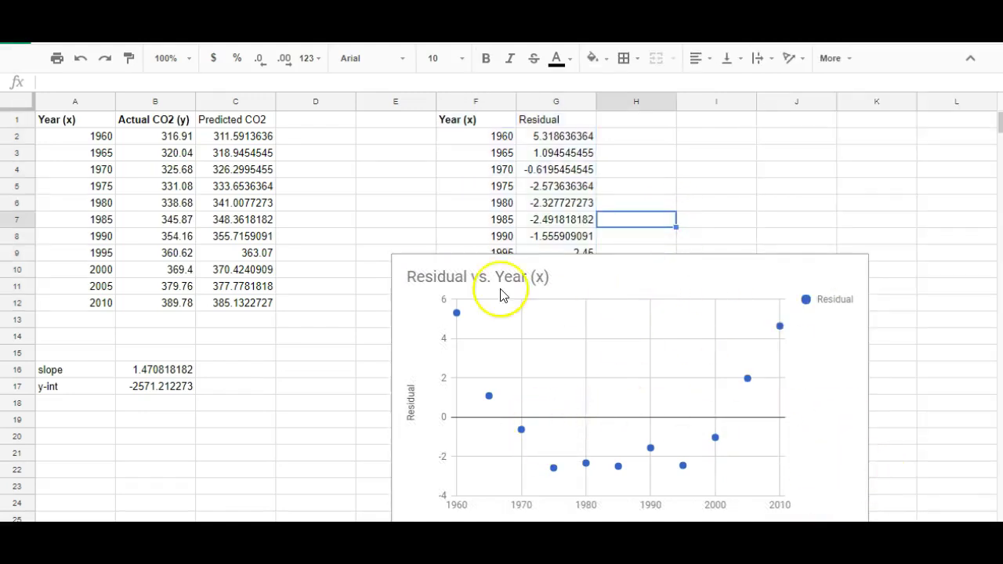